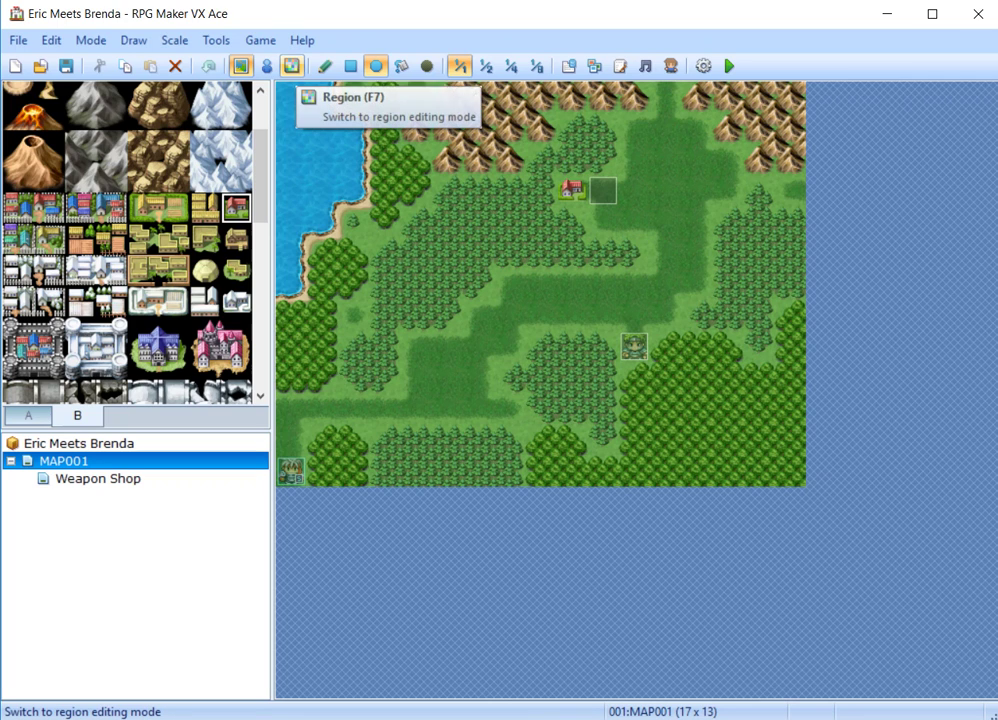
- Look at the region layer of MAP001 and return to event editing mode
{"action": "left_click", "coordinate": [291, 66]}
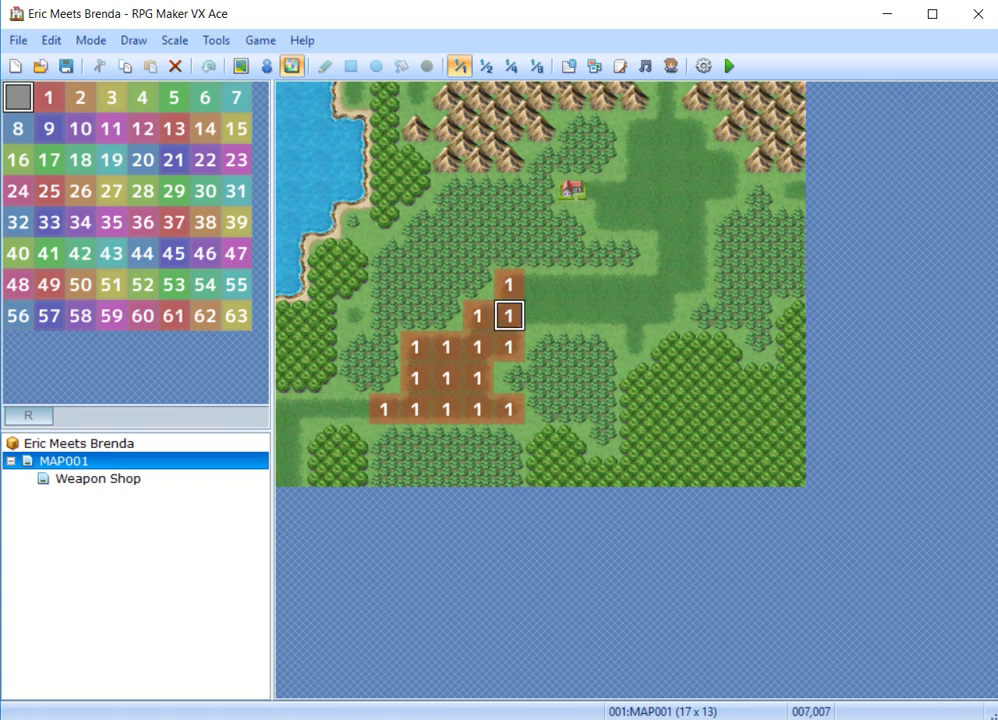
{"action": "left_click", "coordinate": [266, 66]}
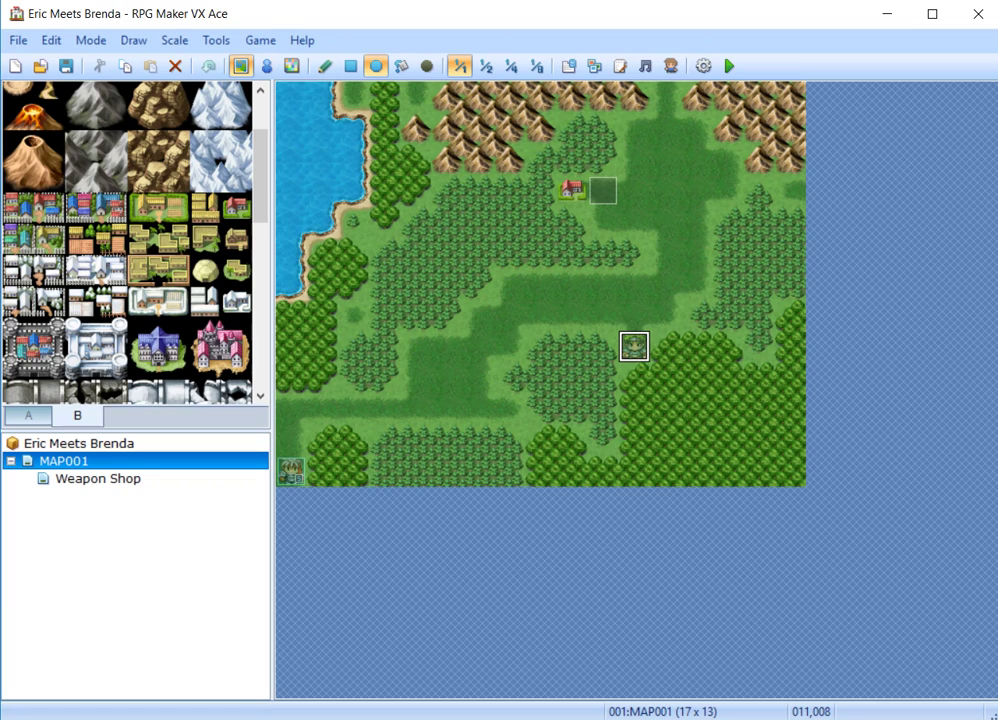
{"action": "left_click", "coordinate": [266, 66]}
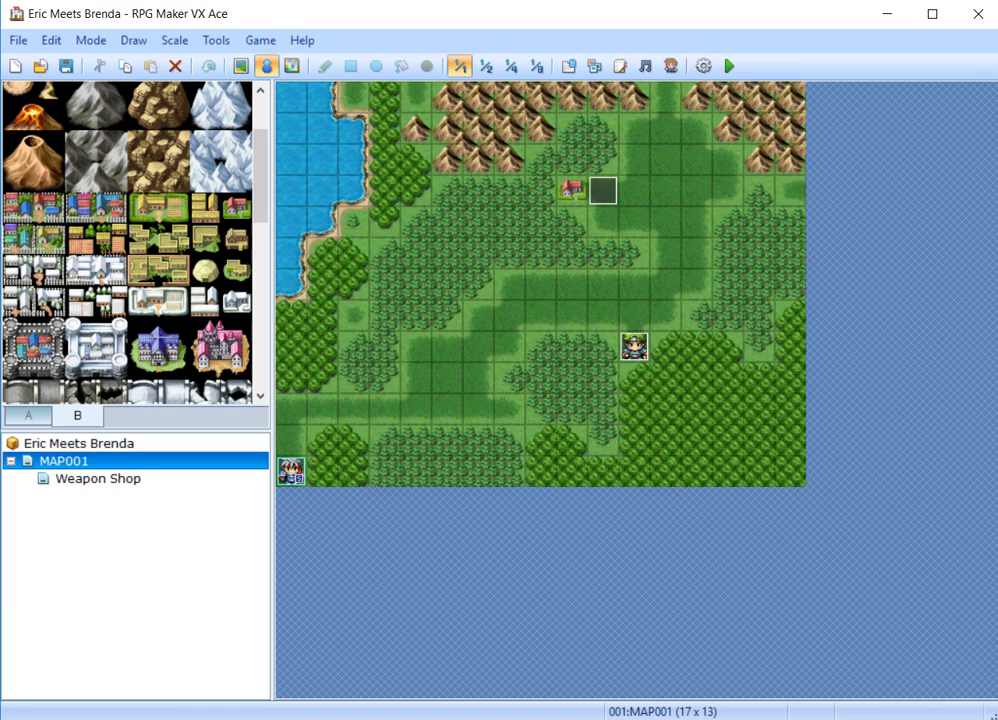
{"action": "right_click", "coordinate": [635, 345]}
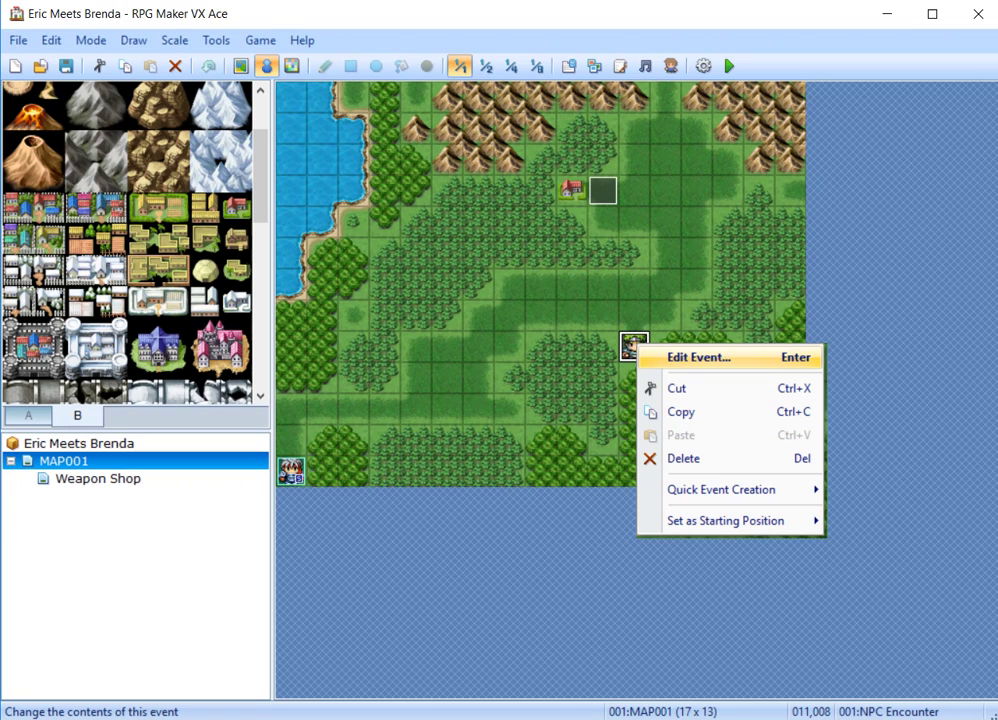
{"action": "left_click", "coordinate": [634, 316]}
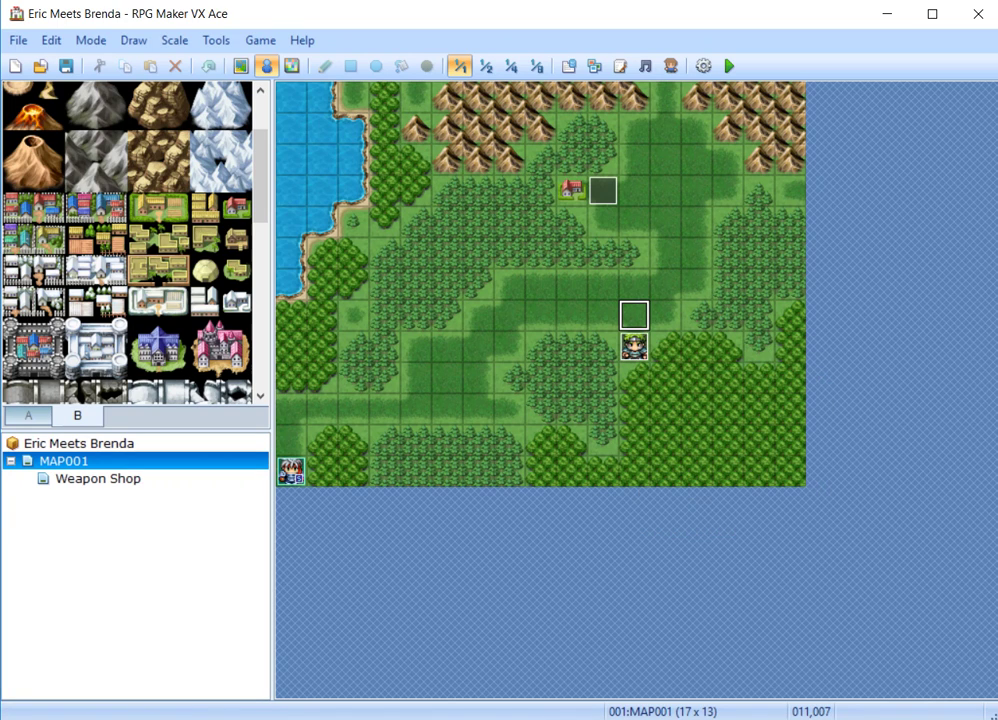
- Start a new event on the tile just above the NPC and look through the Actor character graphics
{"action": "right_click", "coordinate": [634, 316]}
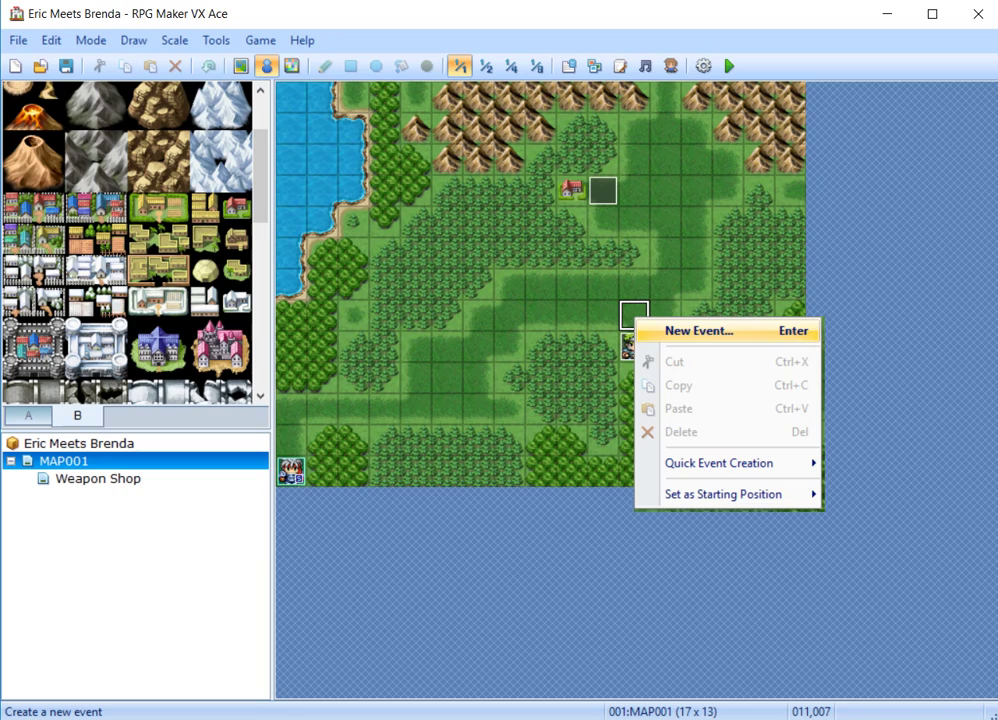
{"action": "key", "text": "Return"}
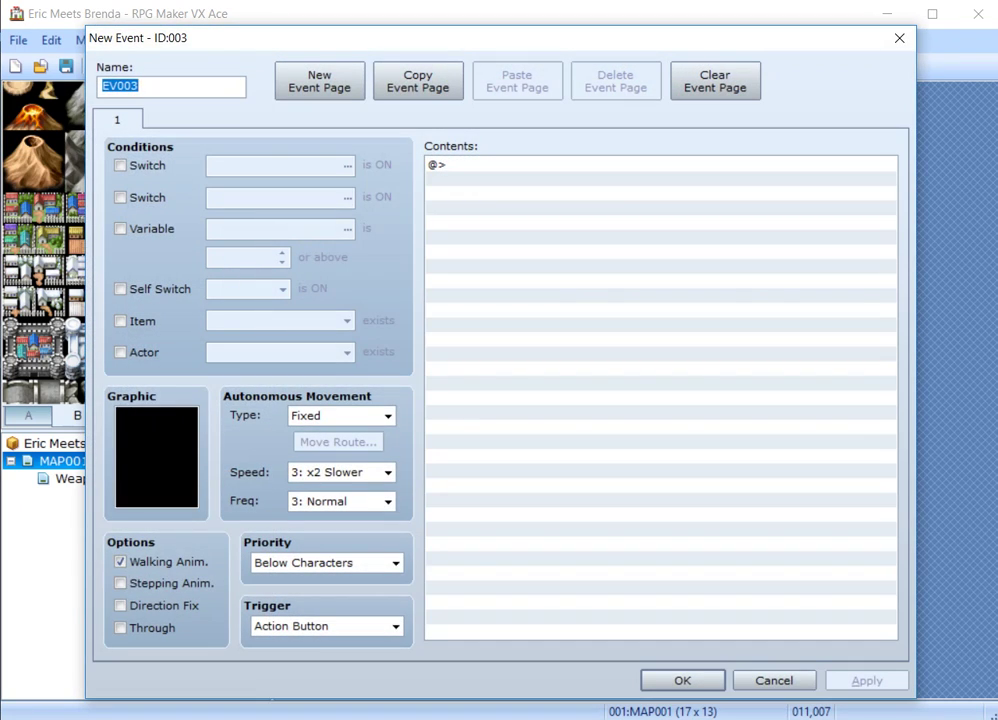
{"action": "double_click", "coordinate": [156, 457]}
{"action": "left_click", "coordinate": [236, 202]}
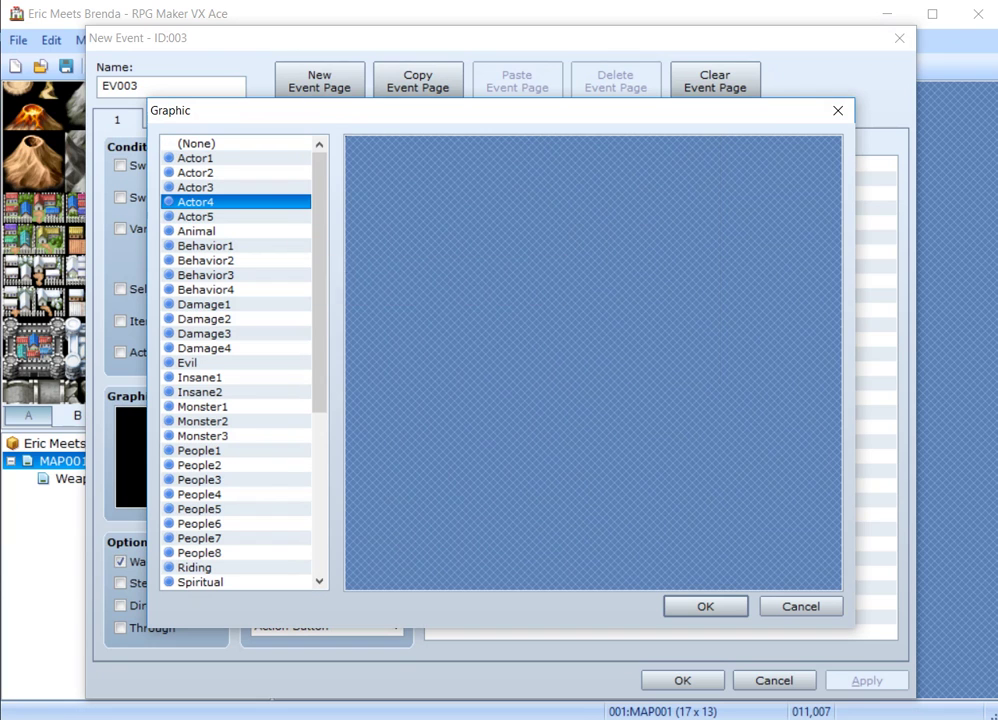
{"action": "left_click", "coordinate": [236, 216]}
{"action": "left_click", "coordinate": [236, 173]}
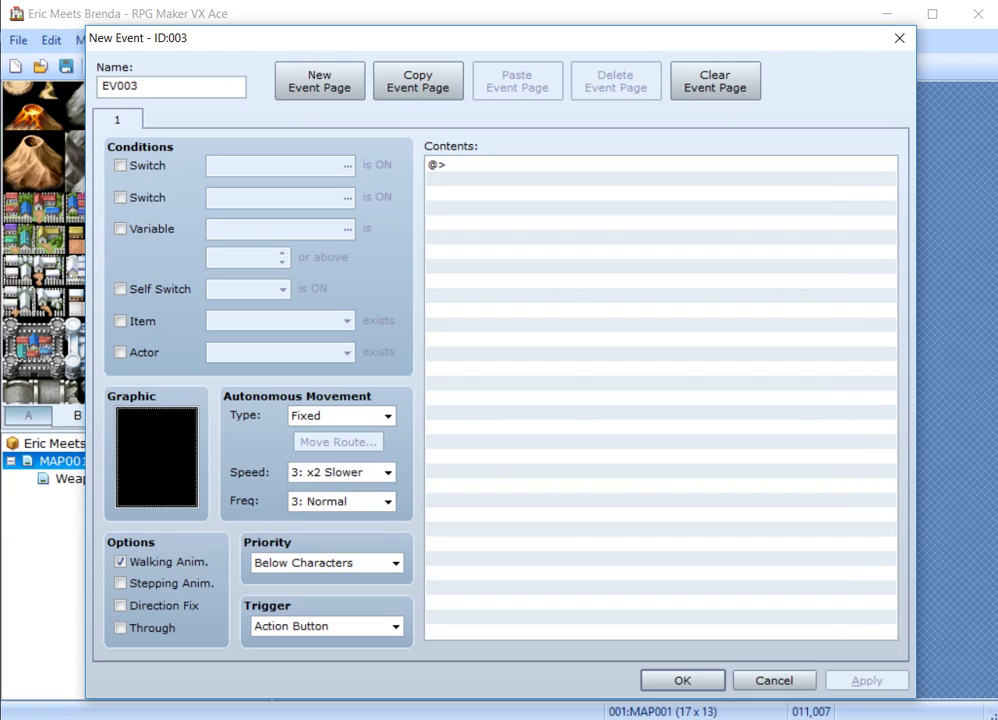
- Look over the commands that can be inserted into the new event's contents, and discard the event
{"action": "left_click", "coordinate": [466, 165]}
{"action": "right_click", "coordinate": [466, 165]}
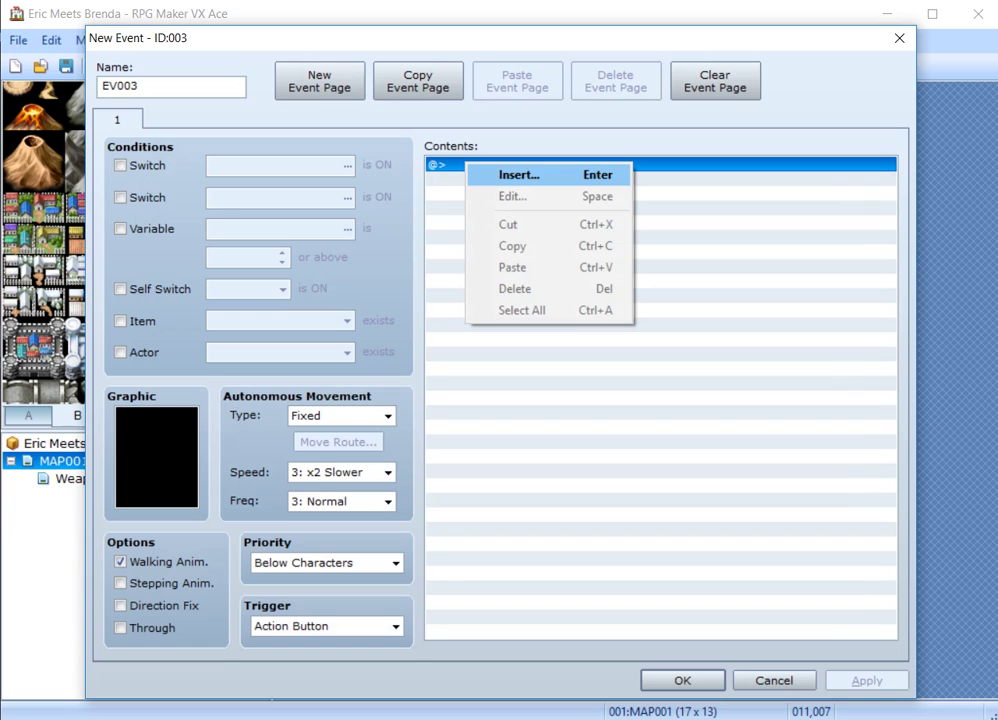
{"action": "key", "text": "Return"}
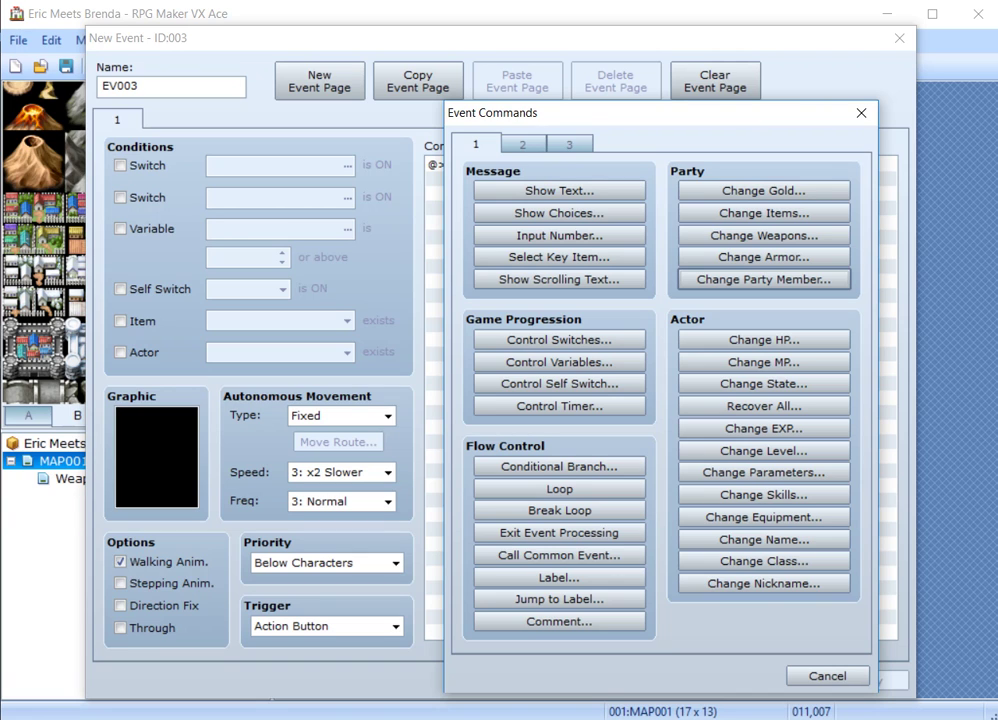
{"action": "key", "text": "Escape"}
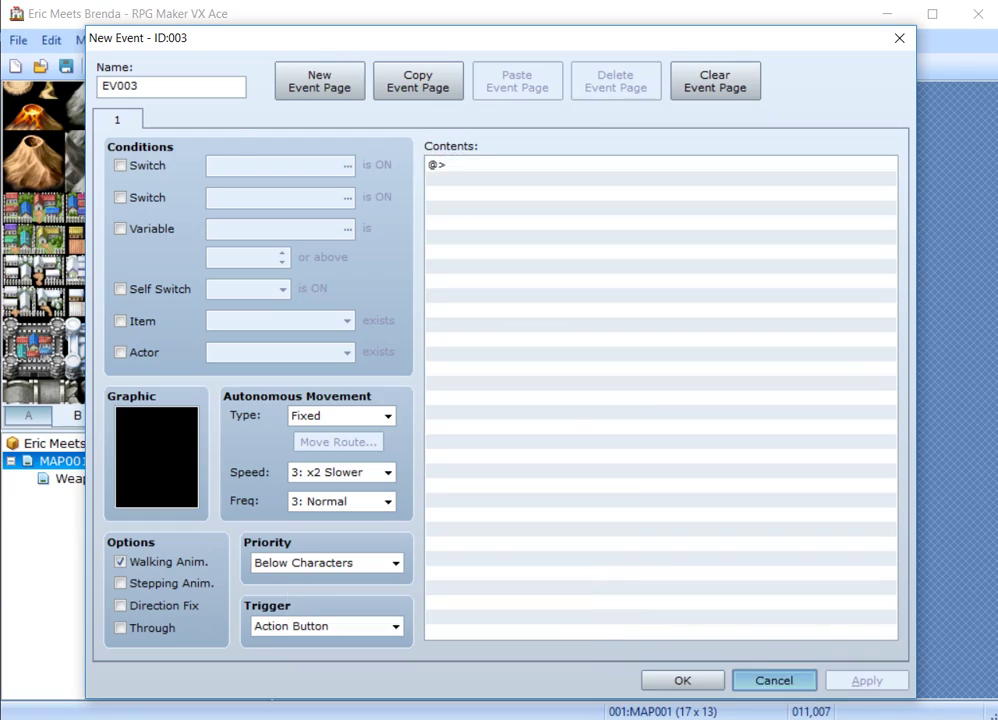
{"action": "left_click", "coordinate": [773, 680]}
- Open the NPC Encounter event to review its graphic, message text and trigger, and close it
{"action": "right_click", "coordinate": [636, 352]}
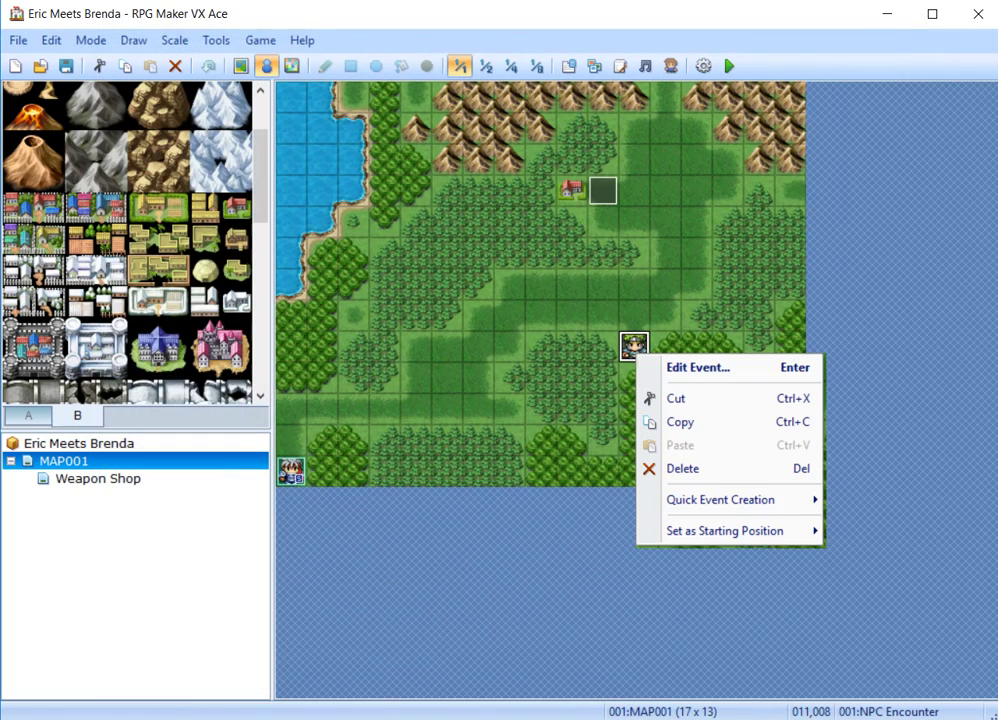
{"action": "left_click", "coordinate": [698, 367]}
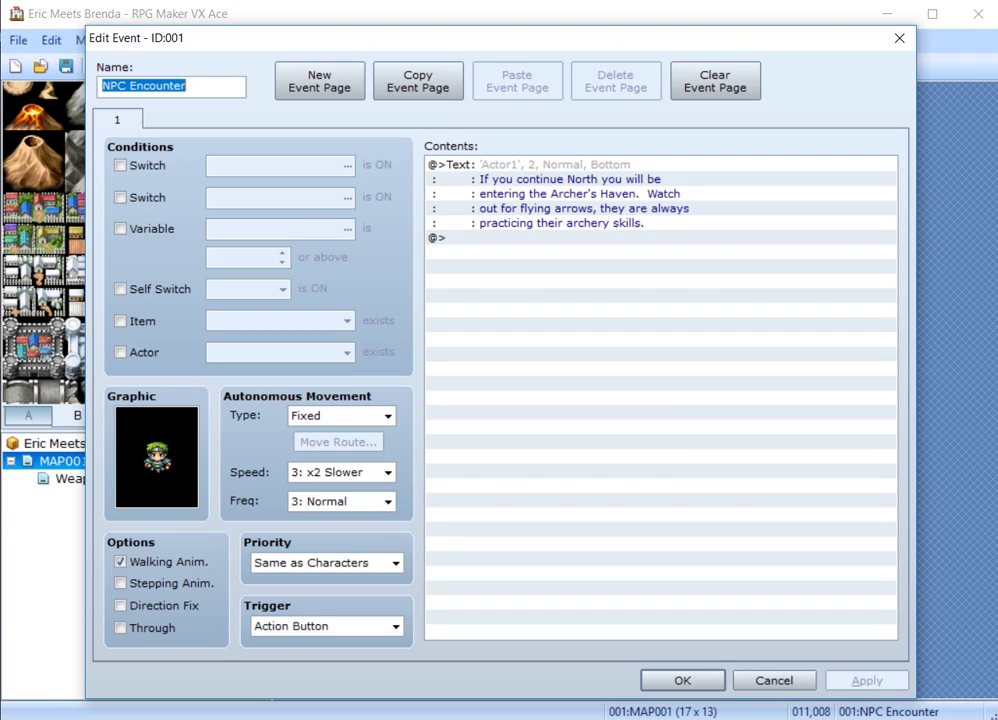
{"action": "key", "text": "Return"}
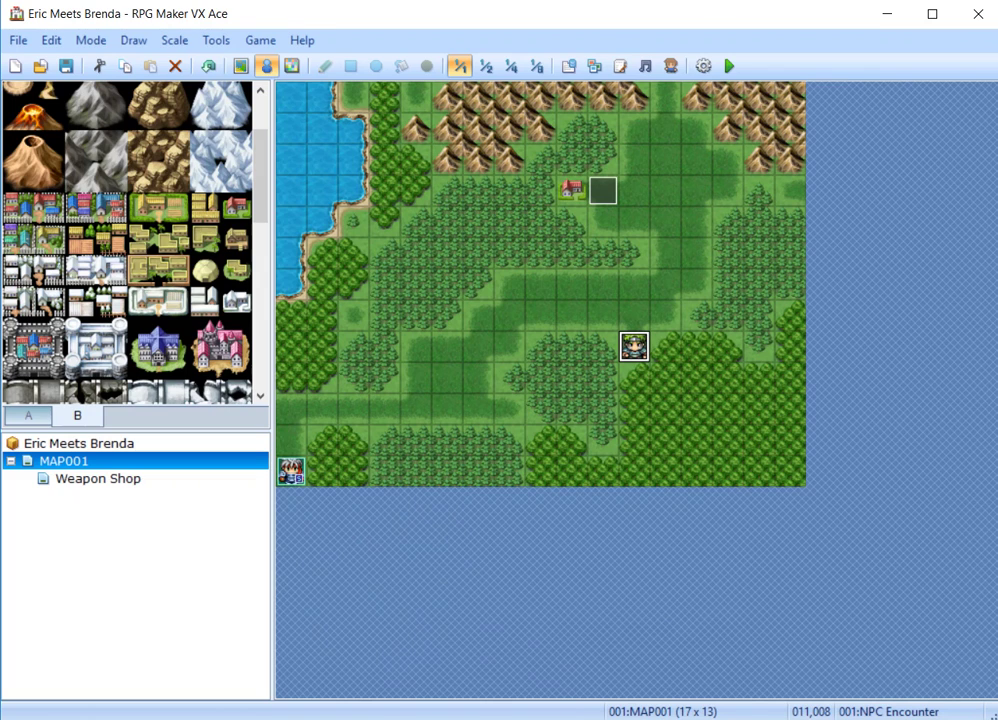
{"action": "right_click", "coordinate": [634, 346]}
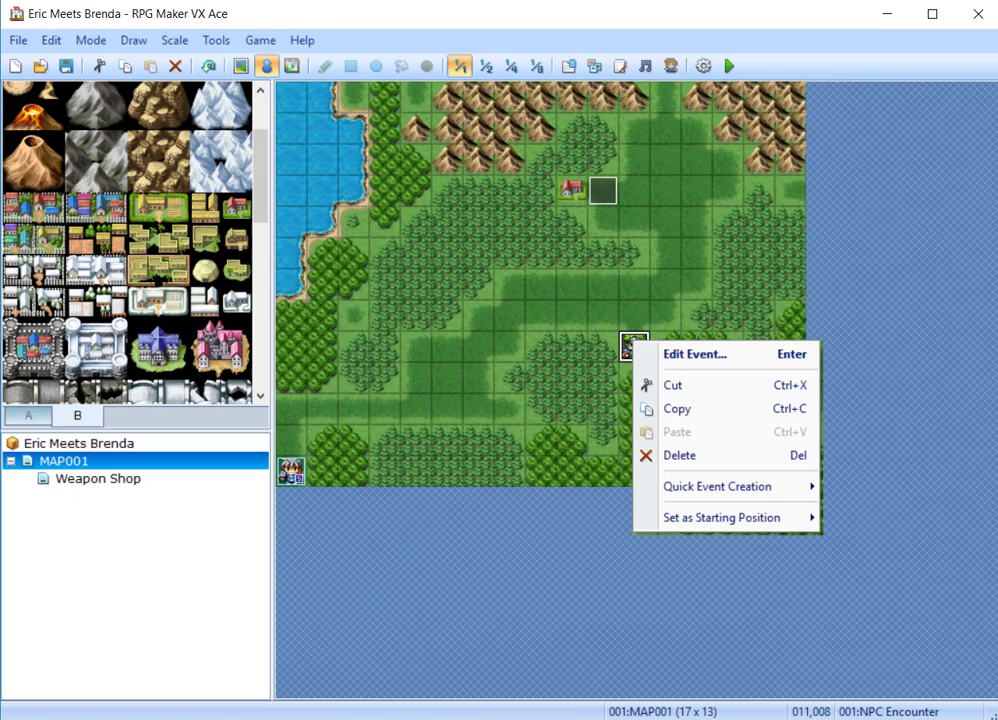
{"action": "left_click", "coordinate": [665, 222]}
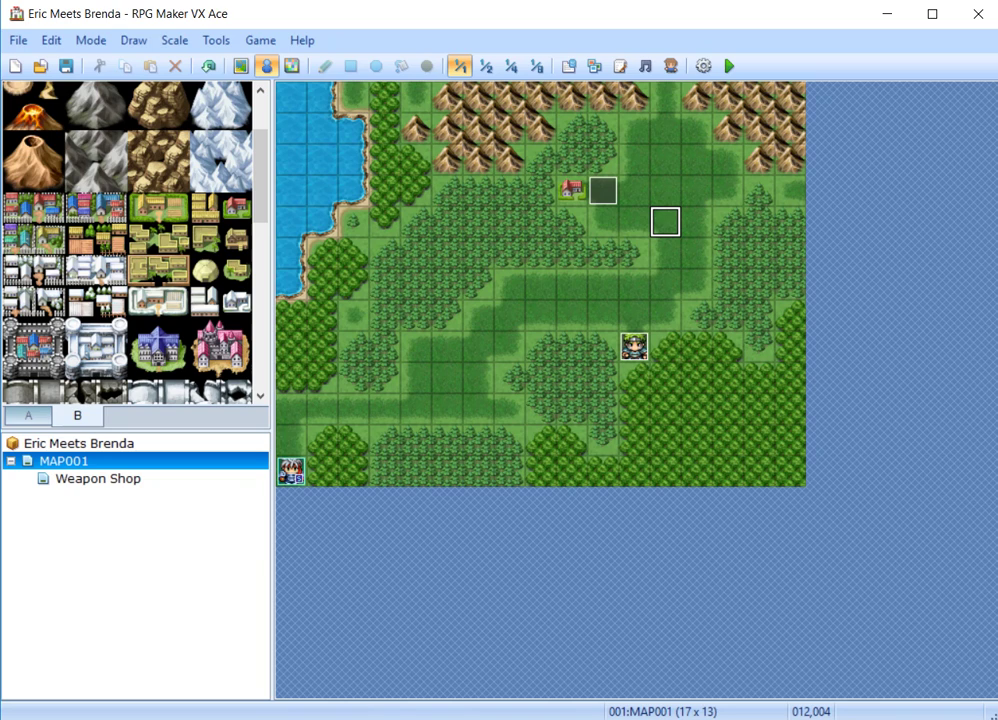
{"action": "left_click", "coordinate": [634, 316]}
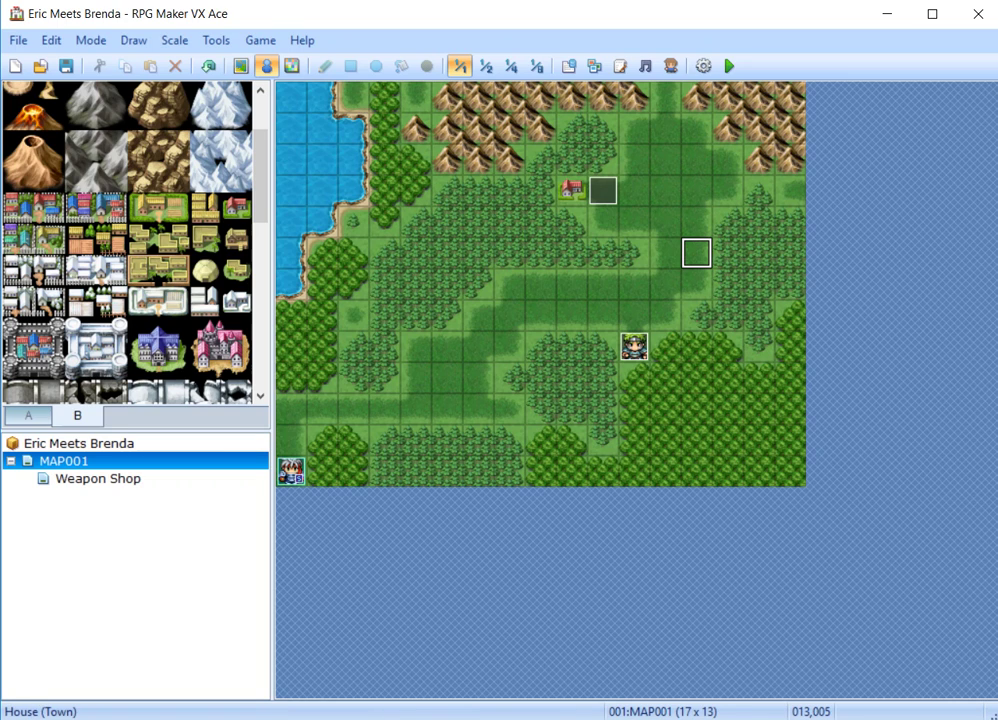
- Select the House (Town) tile with the red roof in map editing mode and return to event editing
{"action": "left_click", "coordinate": [240, 65]}
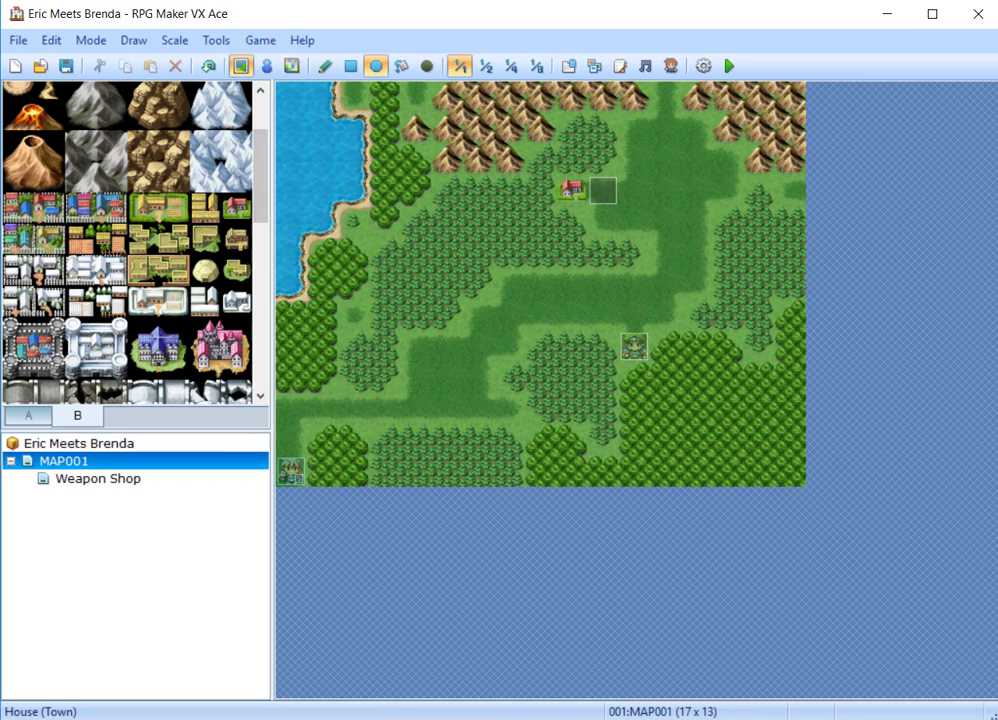
{"action": "left_click", "coordinate": [236, 207]}
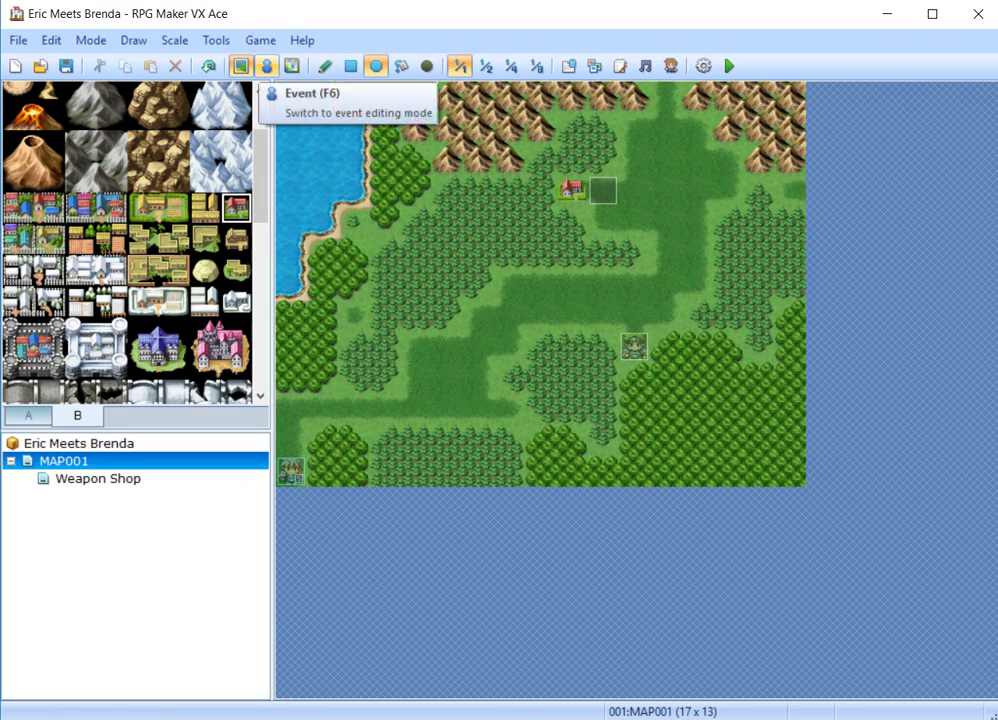
{"action": "left_click", "coordinate": [266, 66]}
- Show the Quick Event Creation options for the empty tile to the right of the house's transfer event
{"action": "left_click", "coordinate": [603, 190]}
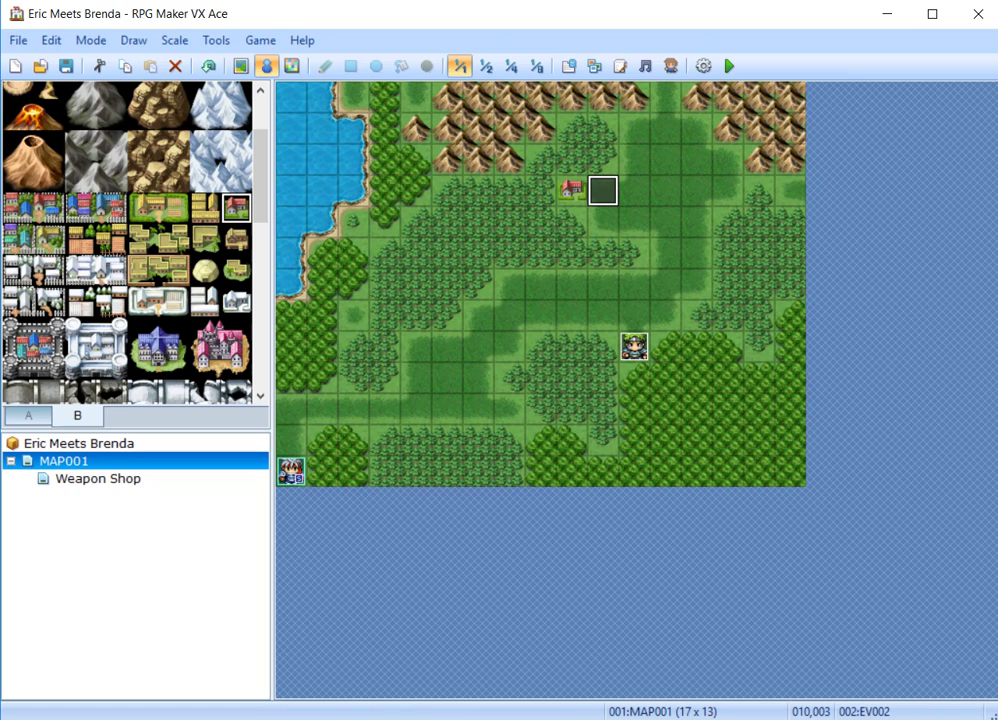
{"action": "right_click", "coordinate": [634, 190]}
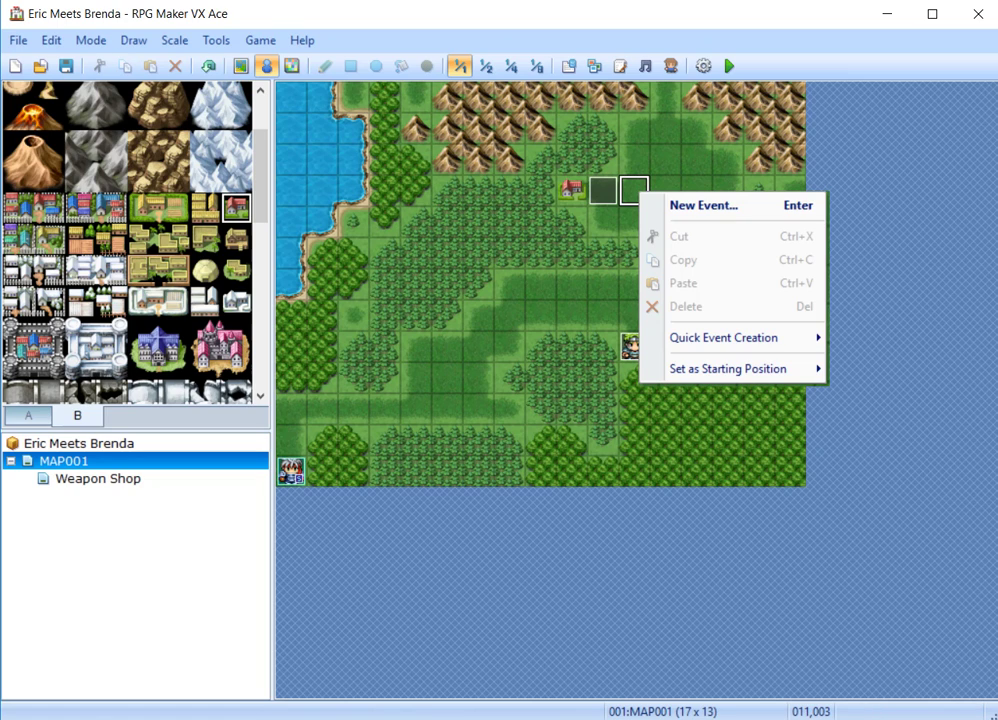
{"action": "mouse_move", "coordinate": [724, 338]}
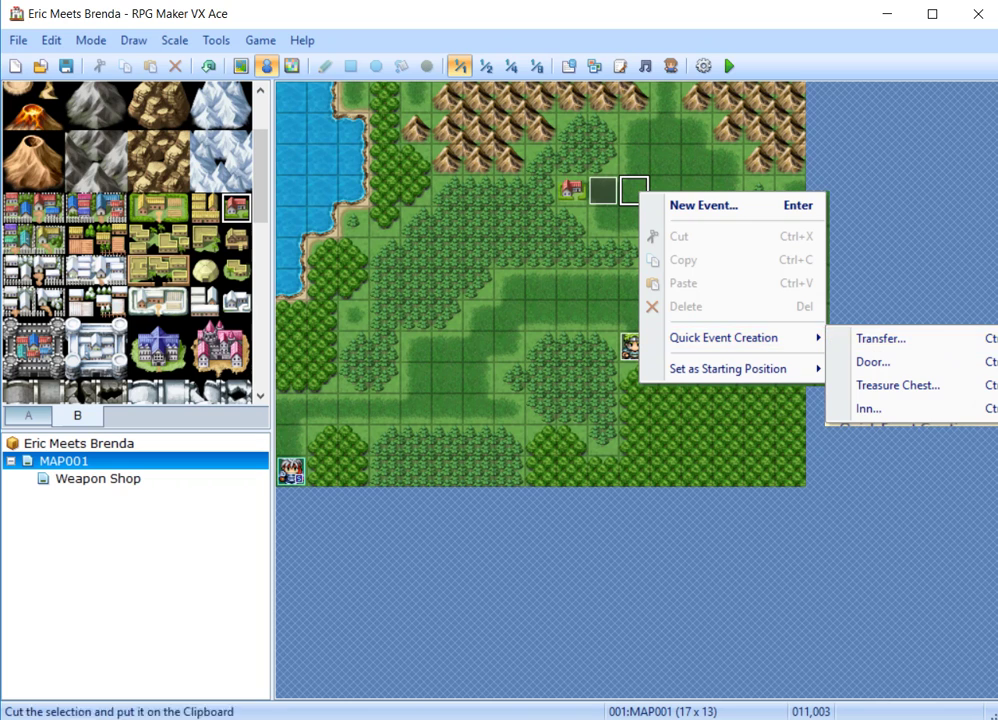
- Open the event beside the house to review its player transfer to the Weapon Shop, and close it
{"action": "left_click", "coordinate": [603, 190]}
{"action": "right_click", "coordinate": [603, 191]}
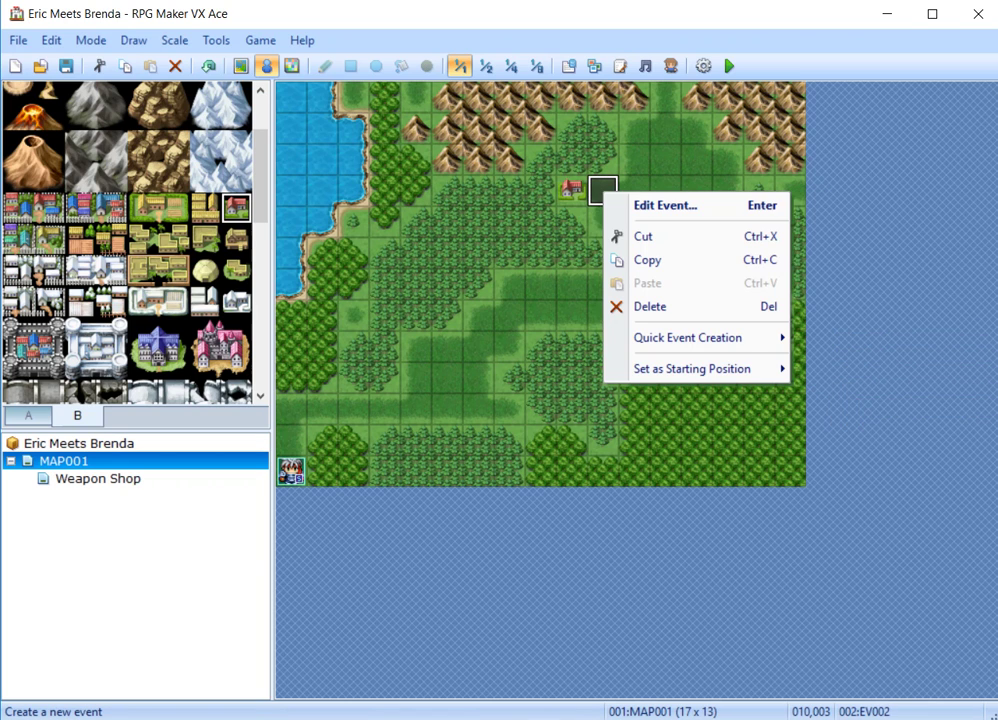
{"action": "key", "text": "Return"}
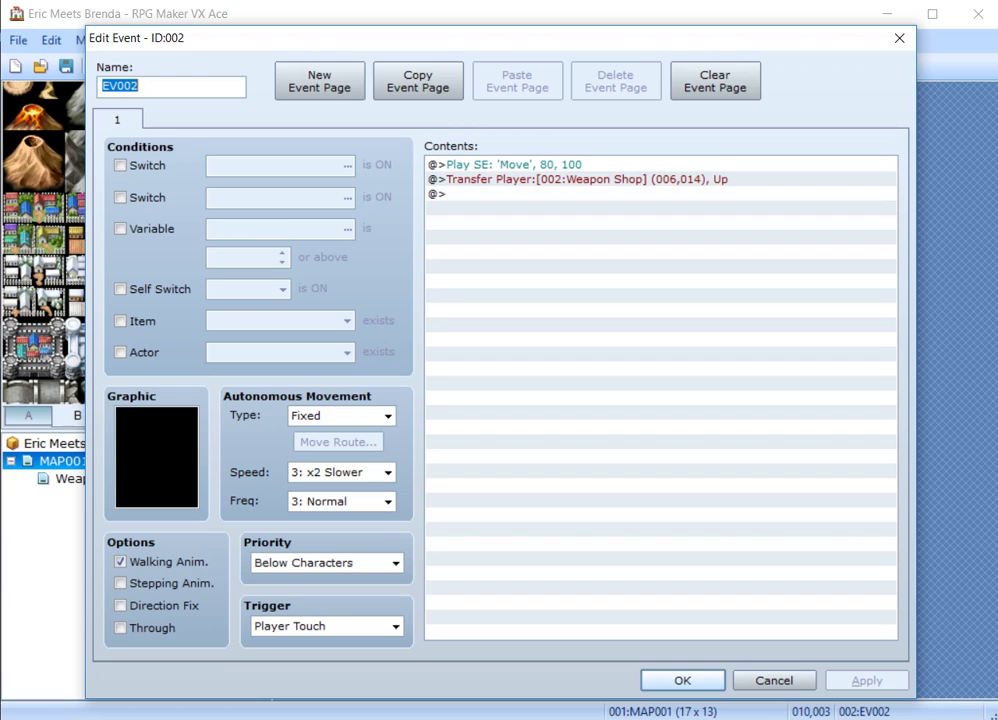
{"action": "left_click", "coordinate": [682, 680]}
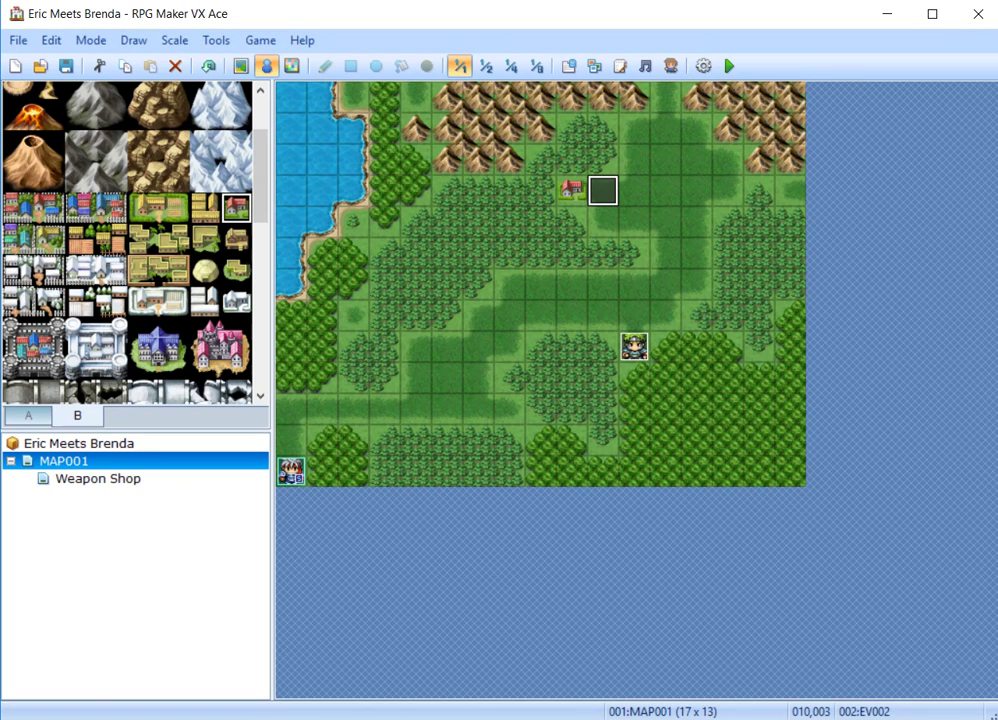
- Switch to the Weapon Shop map and review the doorway event that transfers the player back to MAP001, leaving it unchanged
{"action": "left_click", "coordinate": [98, 479]}
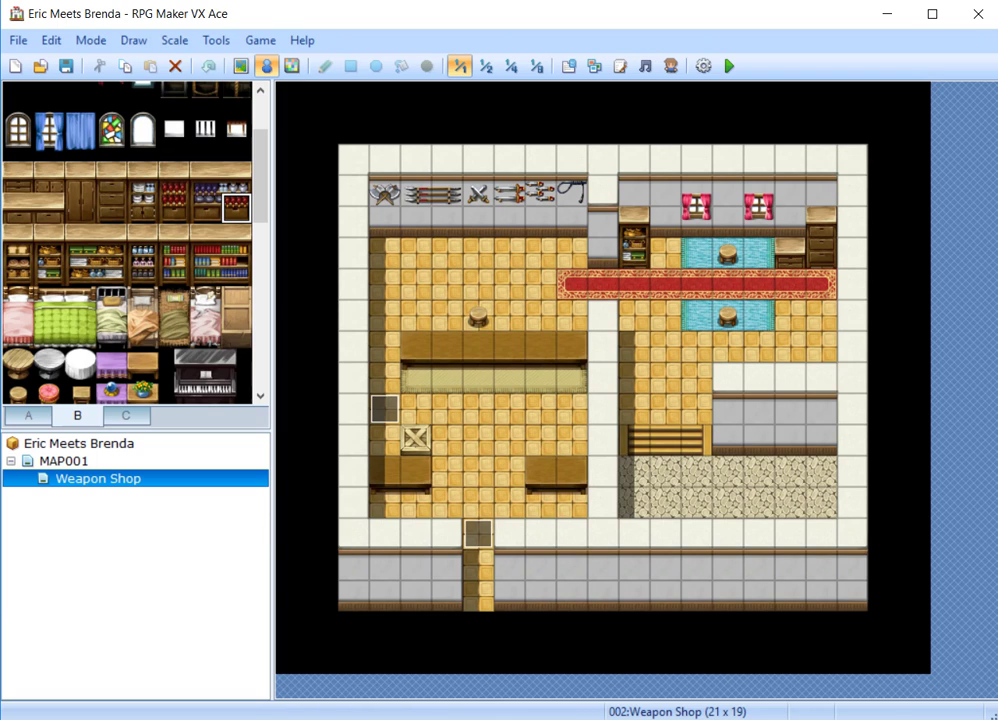
{"action": "right_click", "coordinate": [385, 410]}
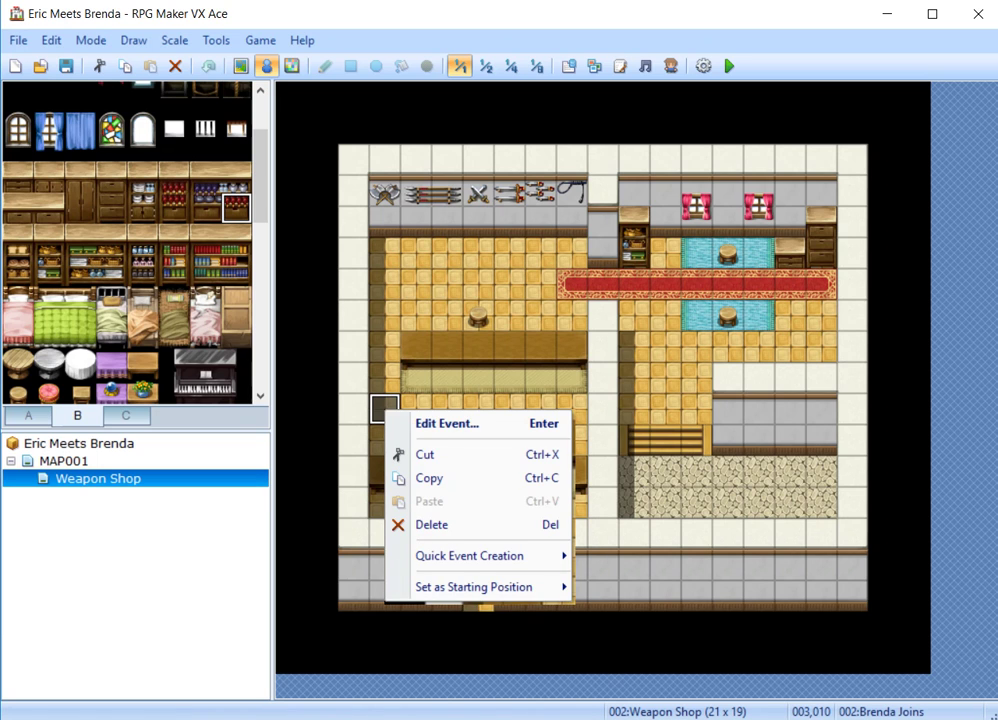
{"action": "left_click", "coordinate": [665, 378]}
{"action": "left_click", "coordinate": [478, 533]}
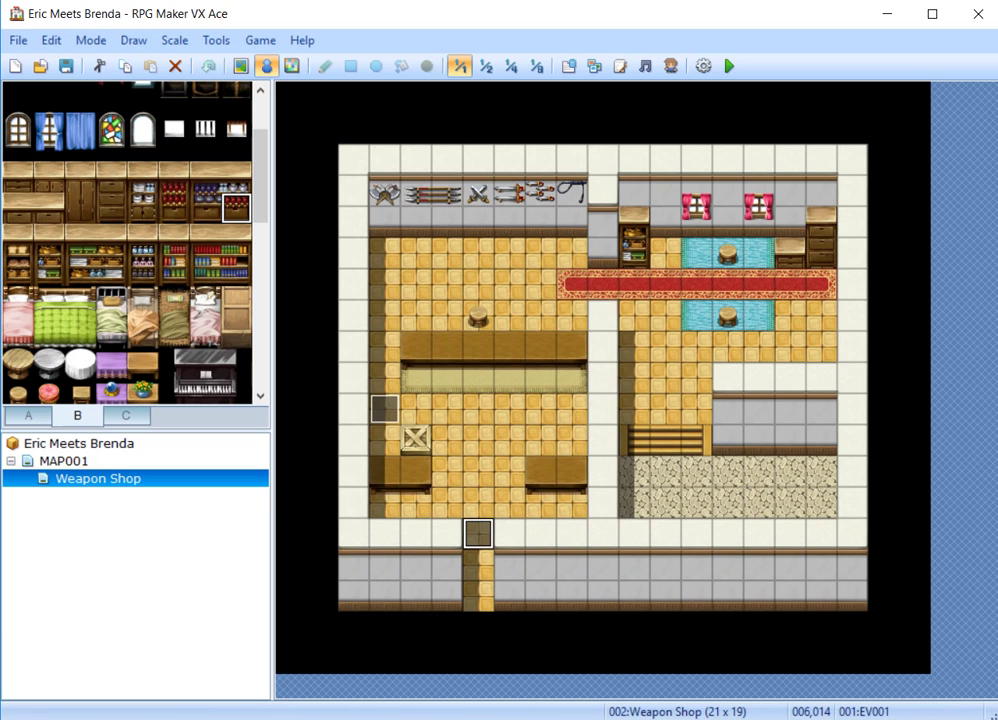
{"action": "right_click", "coordinate": [478, 533]}
{"action": "left_click", "coordinate": [541, 546]}
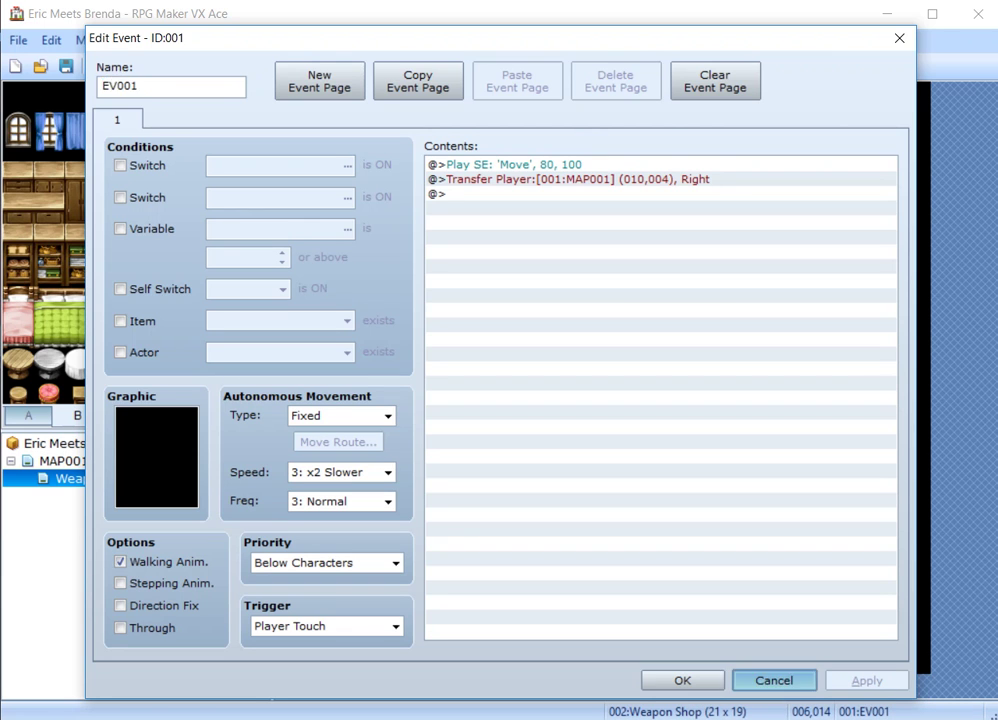
{"action": "left_click", "coordinate": [774, 680]}
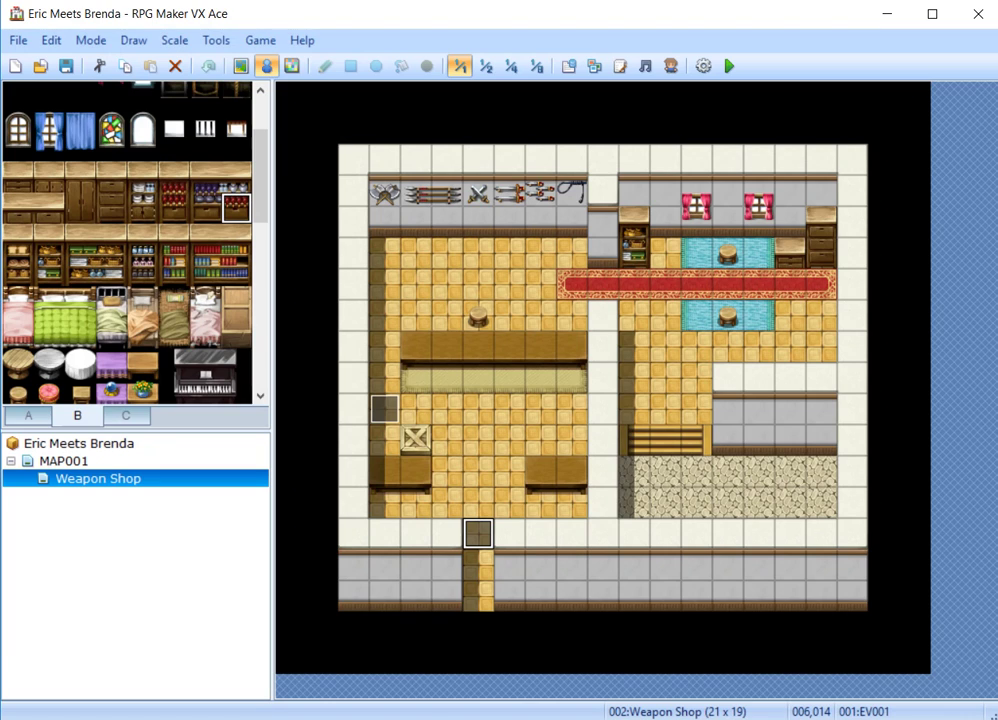
- Open the Brenda Joins event and show how Change Party Member adds actor 006:Brenda, cancelling without inserting the command
{"action": "right_click", "coordinate": [386, 407]}
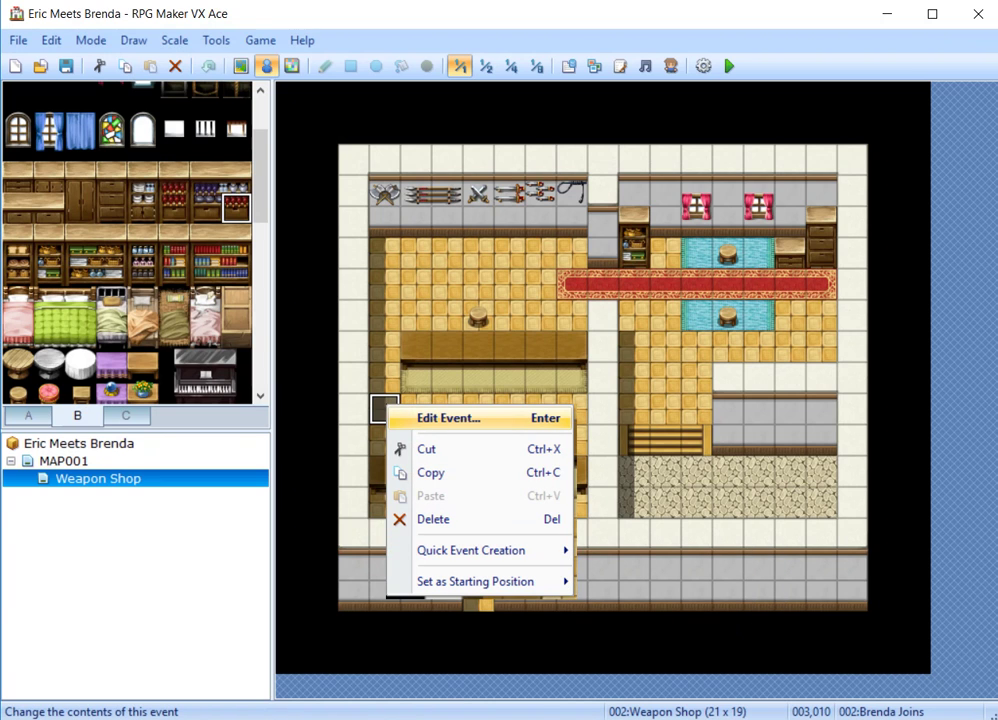
{"action": "key", "text": "Return"}
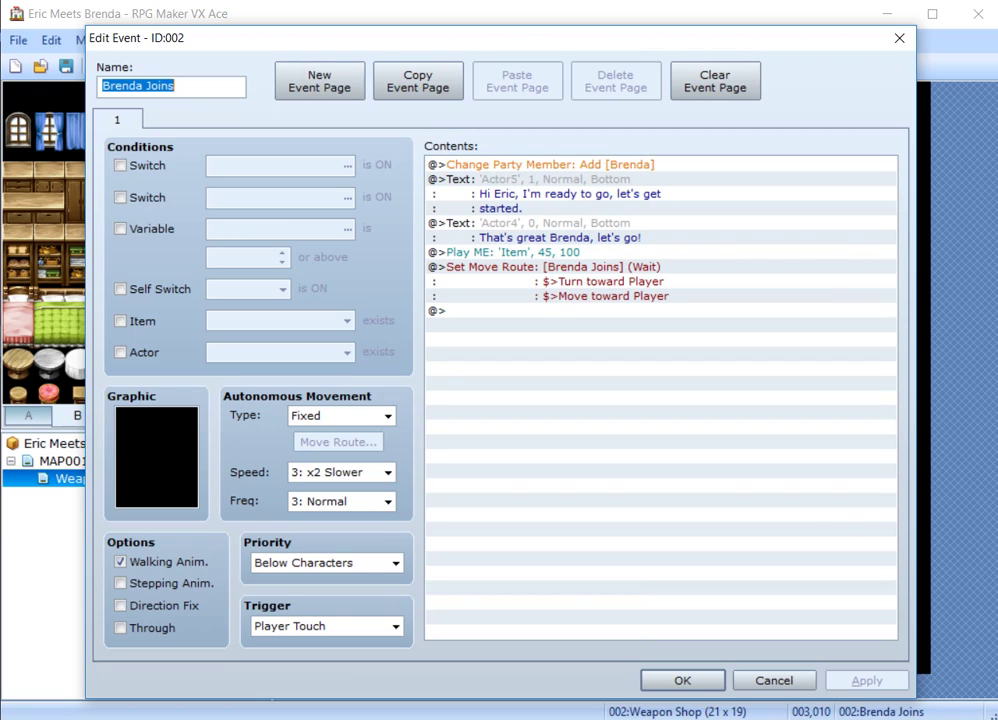
{"action": "left_click", "coordinate": [455, 311]}
{"action": "right_click", "coordinate": [455, 311]}
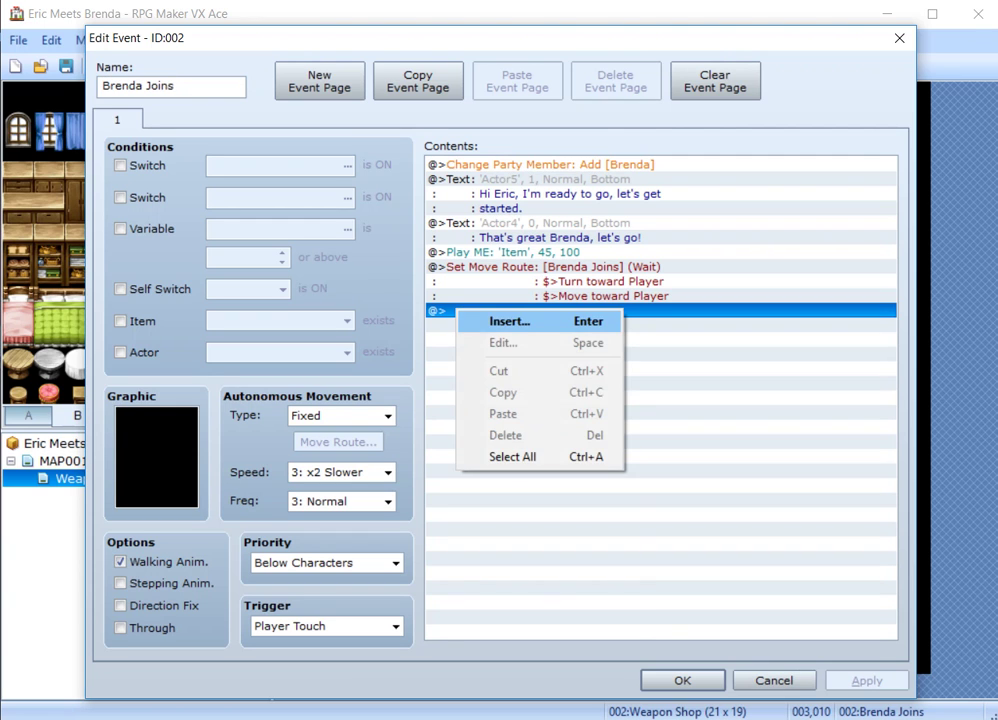
{"action": "left_click", "coordinate": [509, 321]}
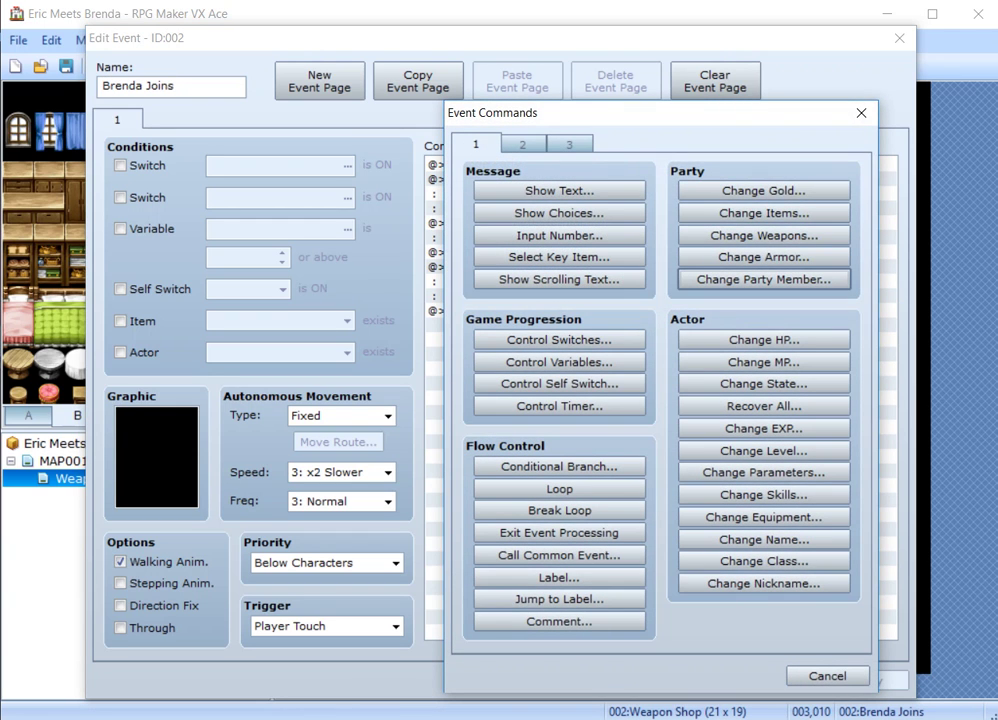
{"action": "left_click", "coordinate": [763, 279]}
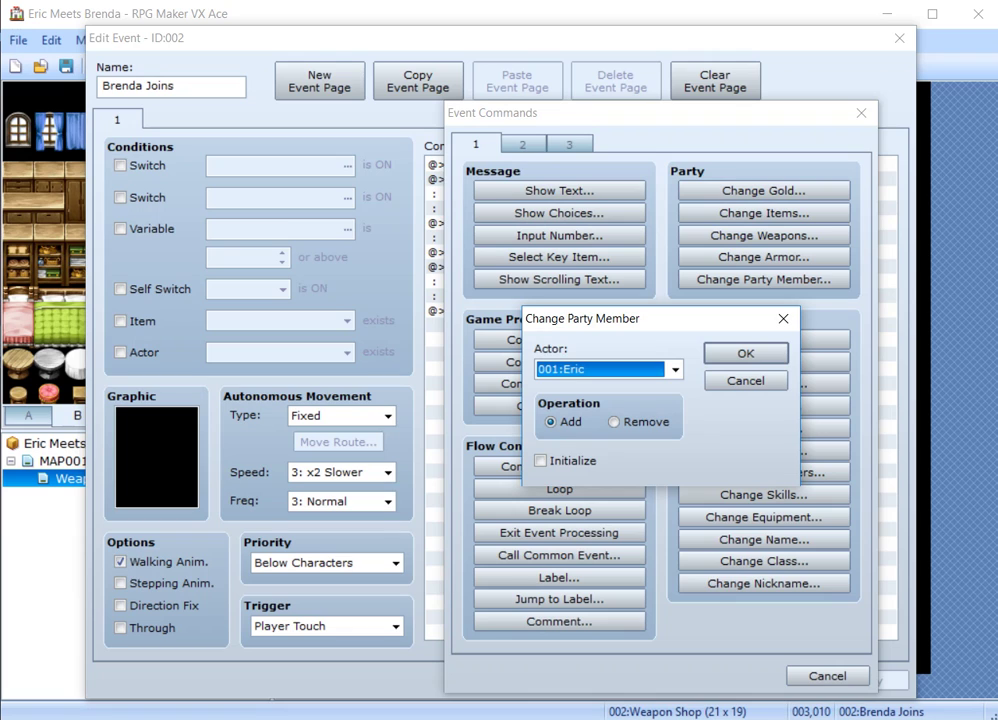
{"action": "left_click", "coordinate": [675, 370]}
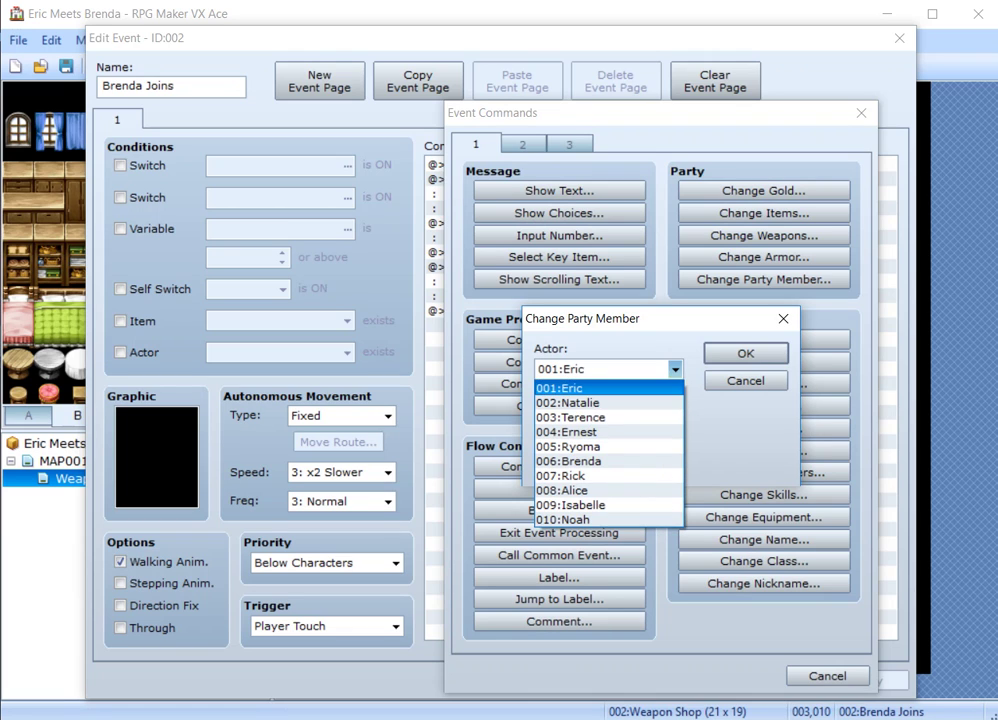
{"action": "left_click", "coordinate": [567, 461]}
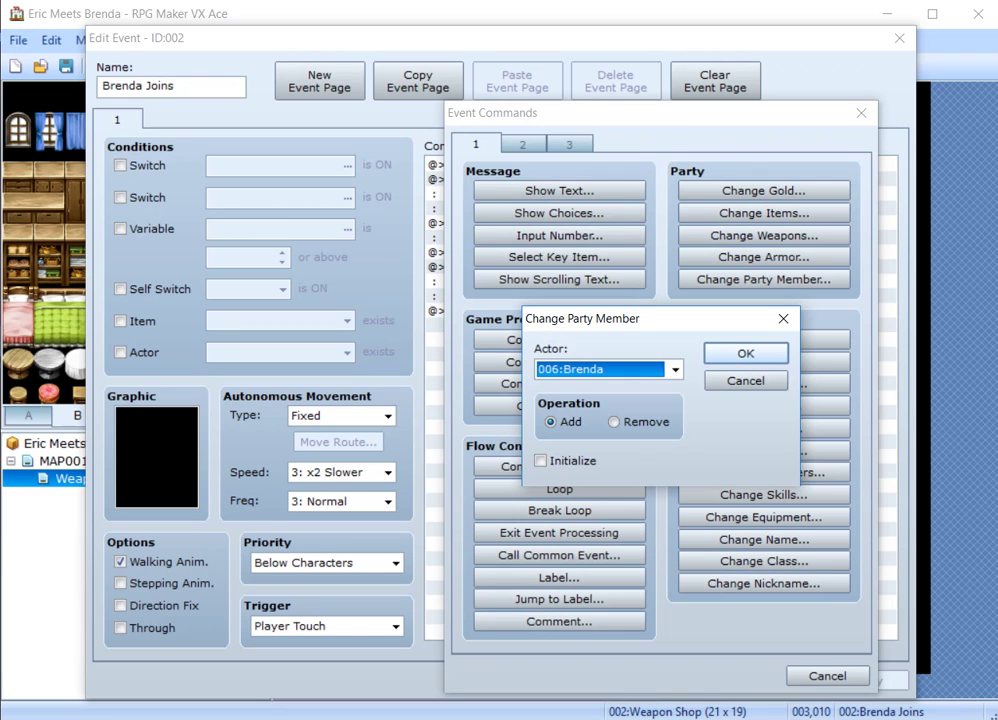
{"action": "left_click", "coordinate": [745, 381]}
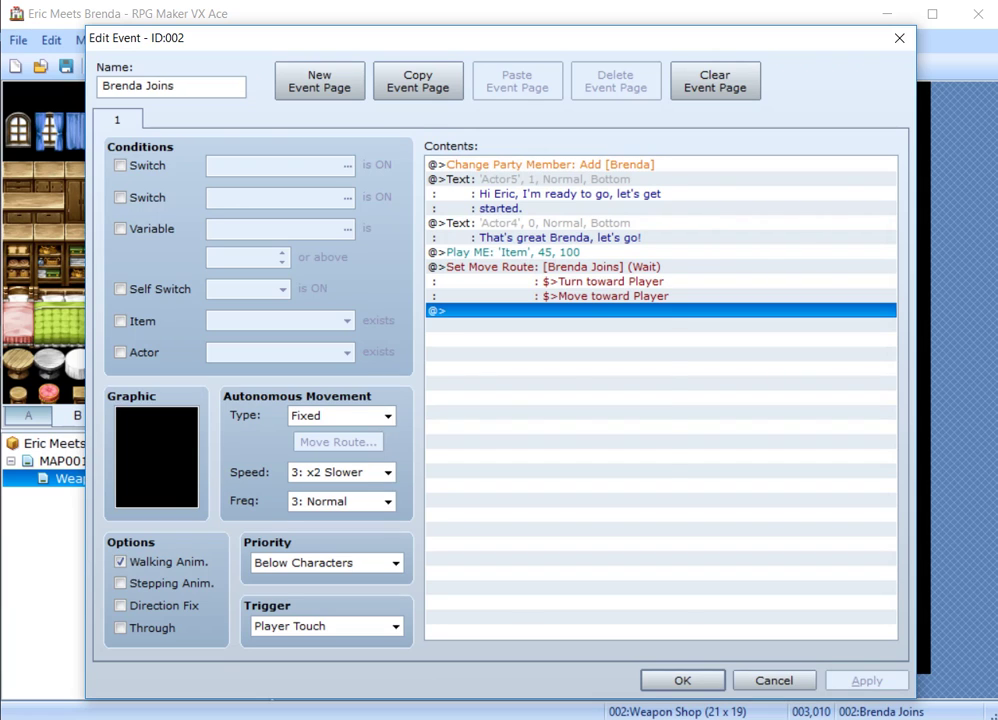
- Open the event's first Text command, preview Brenda's message window, and close it with its text unchanged
{"action": "right_click", "coordinate": [500, 311]}
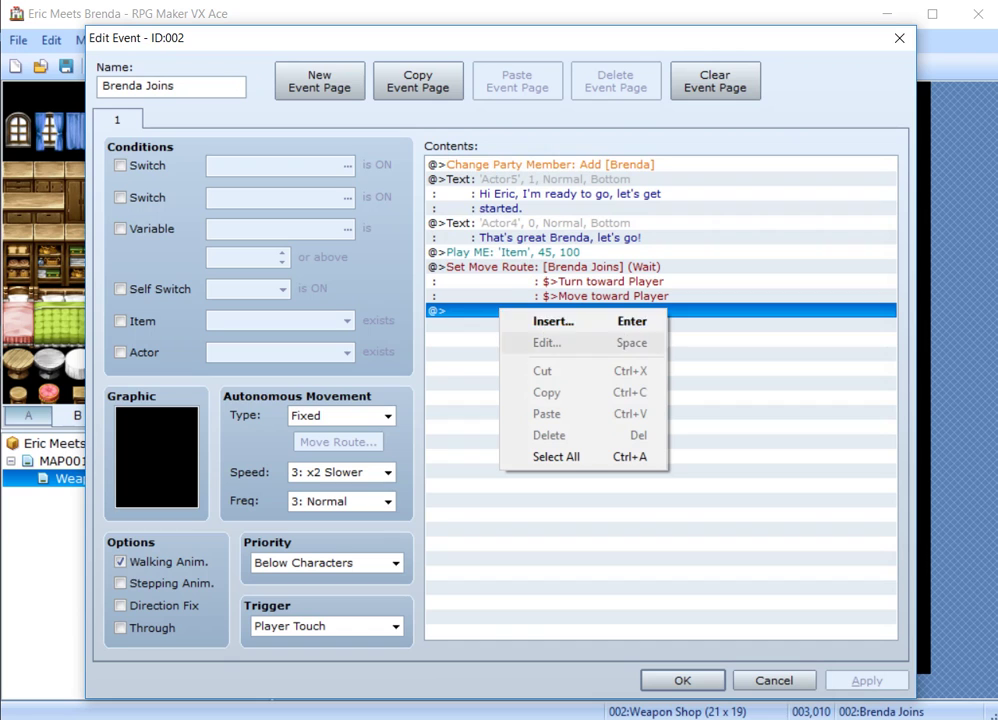
{"action": "left_click", "coordinate": [486, 180]}
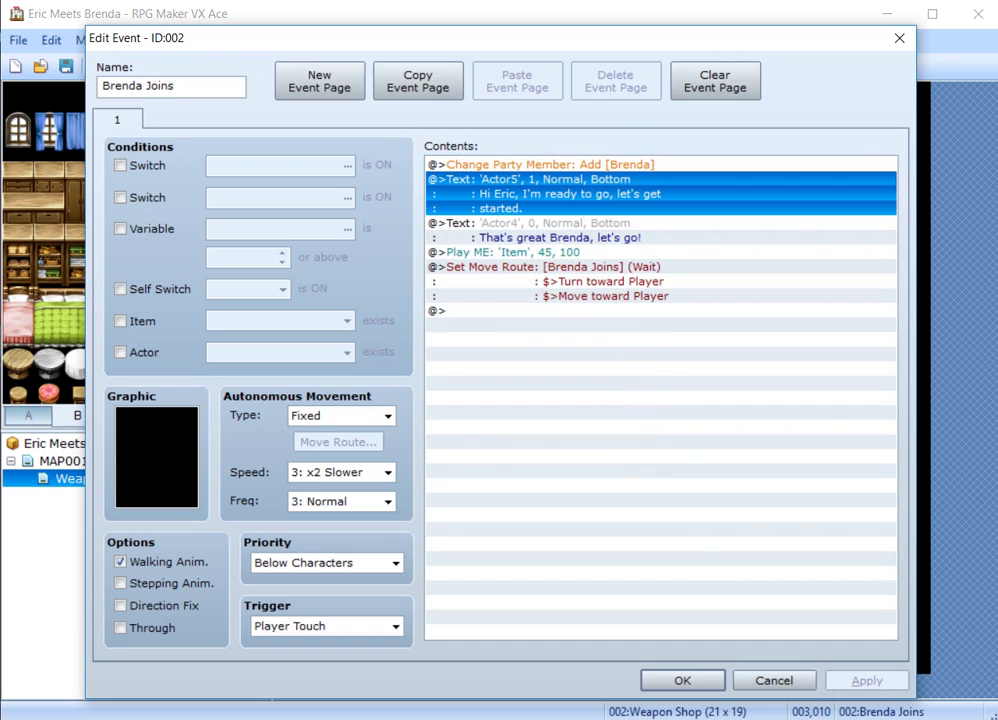
{"action": "right_click", "coordinate": [486, 180]}
{"action": "left_click", "coordinate": [533, 213]}
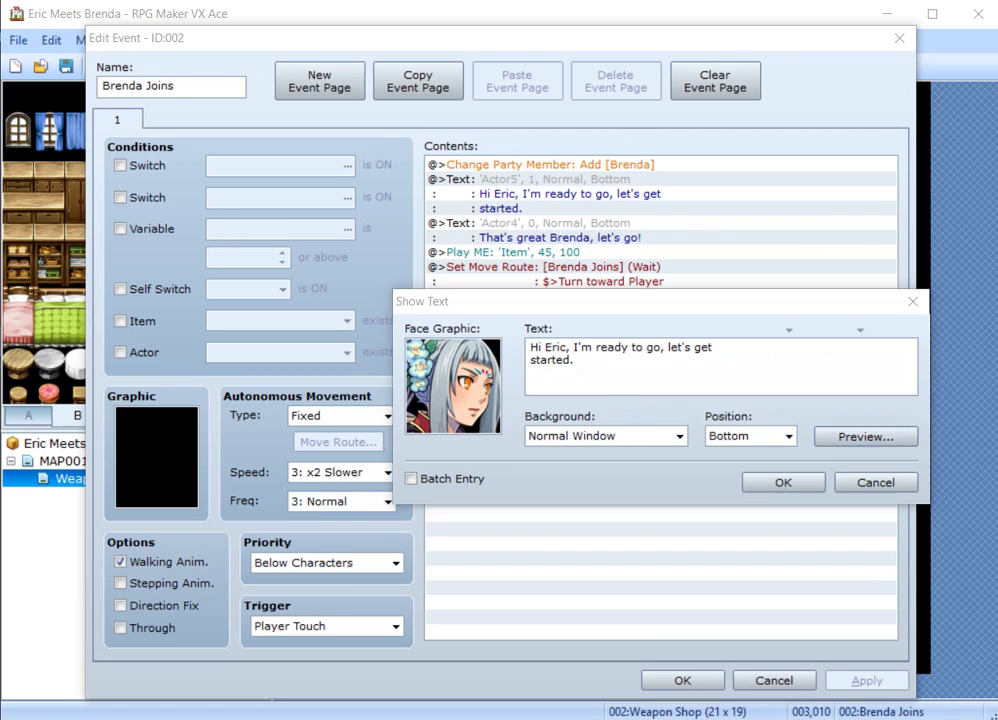
{"action": "left_click", "coordinate": [866, 436]}
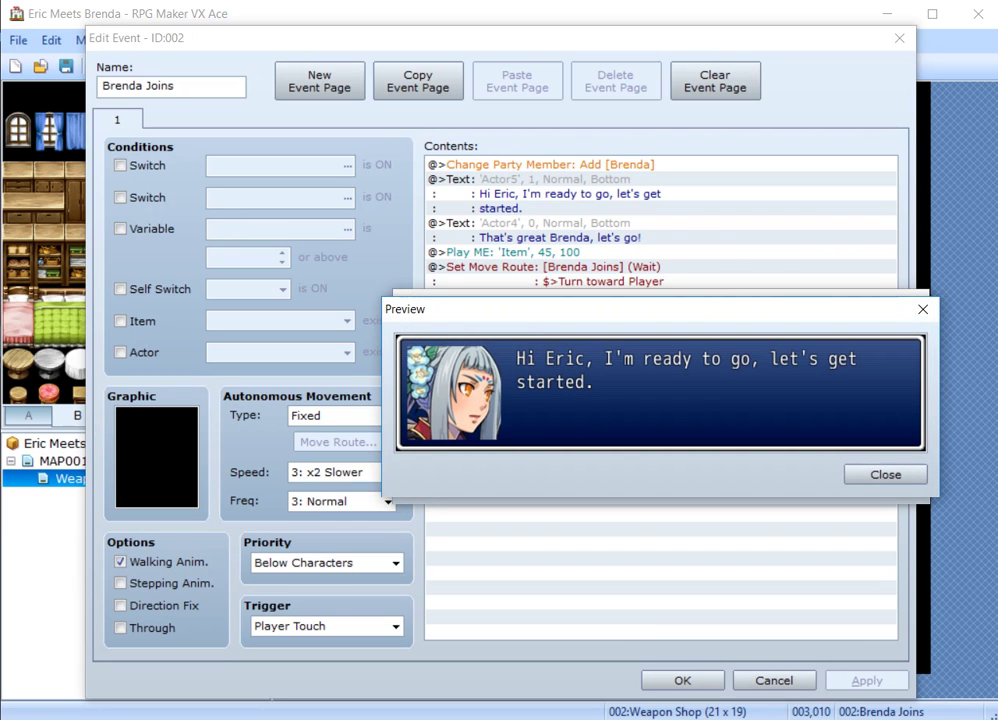
{"action": "left_click", "coordinate": [885, 475]}
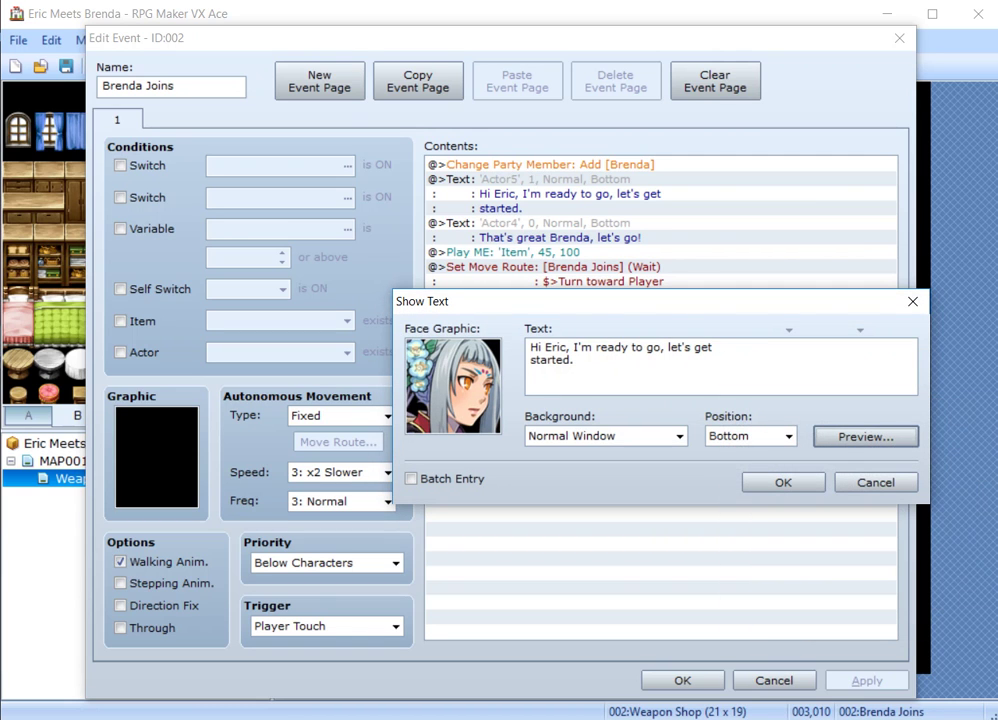
{"action": "left_click", "coordinate": [783, 482]}
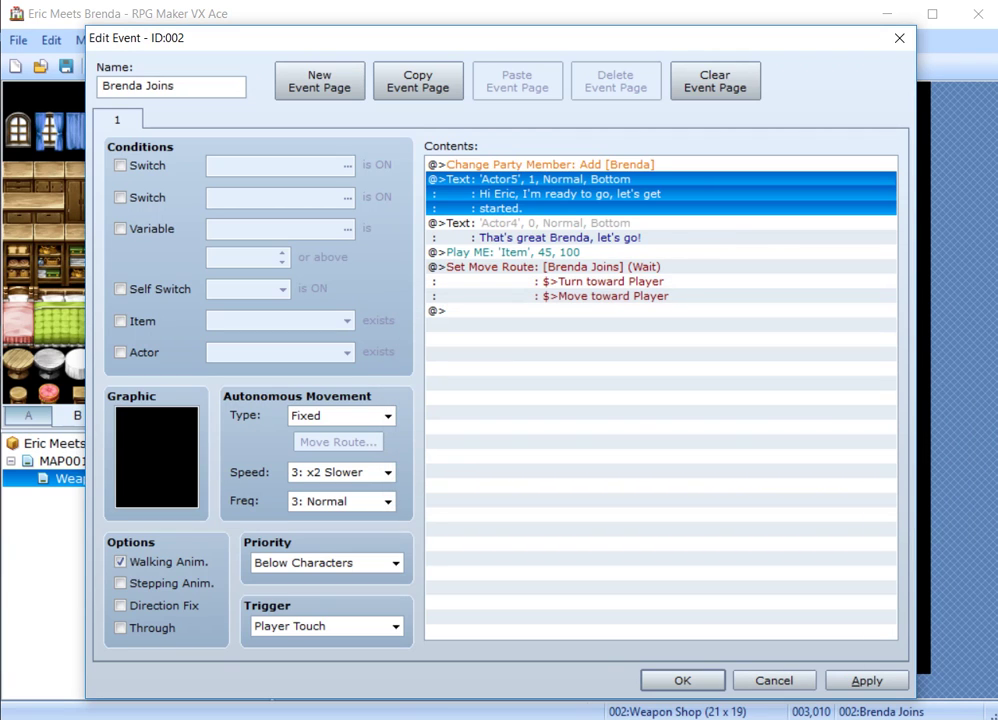
- Open the Text command with Eric's reply, preview its message window, and cancel out of it
{"action": "left_click", "coordinate": [560, 230]}
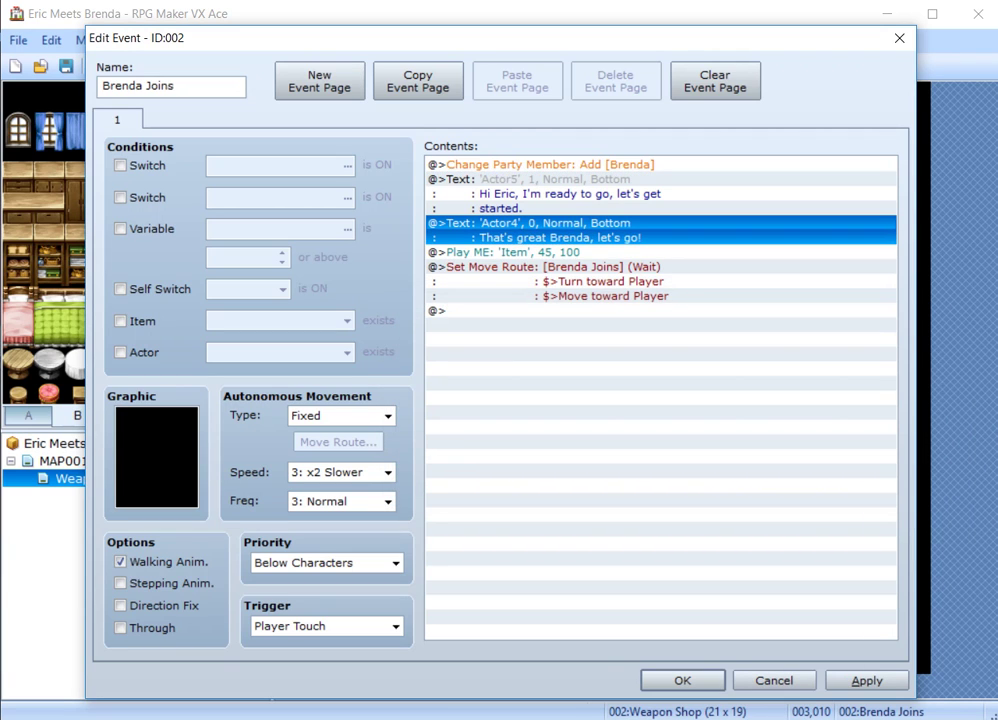
{"action": "right_click", "coordinate": [513, 225]}
{"action": "left_click", "coordinate": [557, 252]}
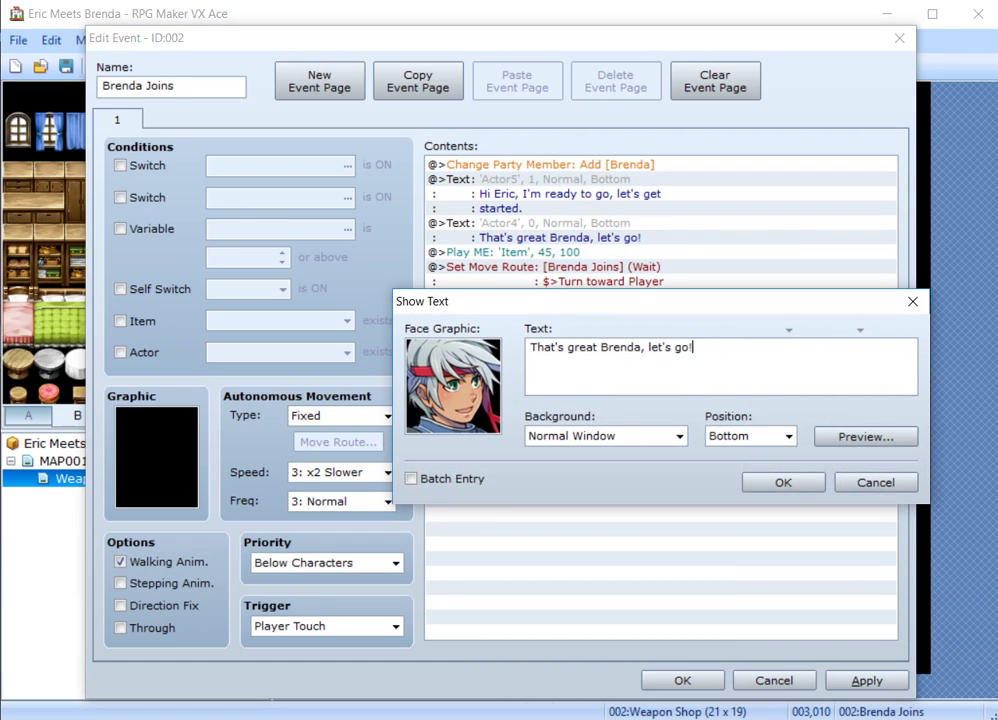
{"action": "left_click", "coordinate": [862, 436]}
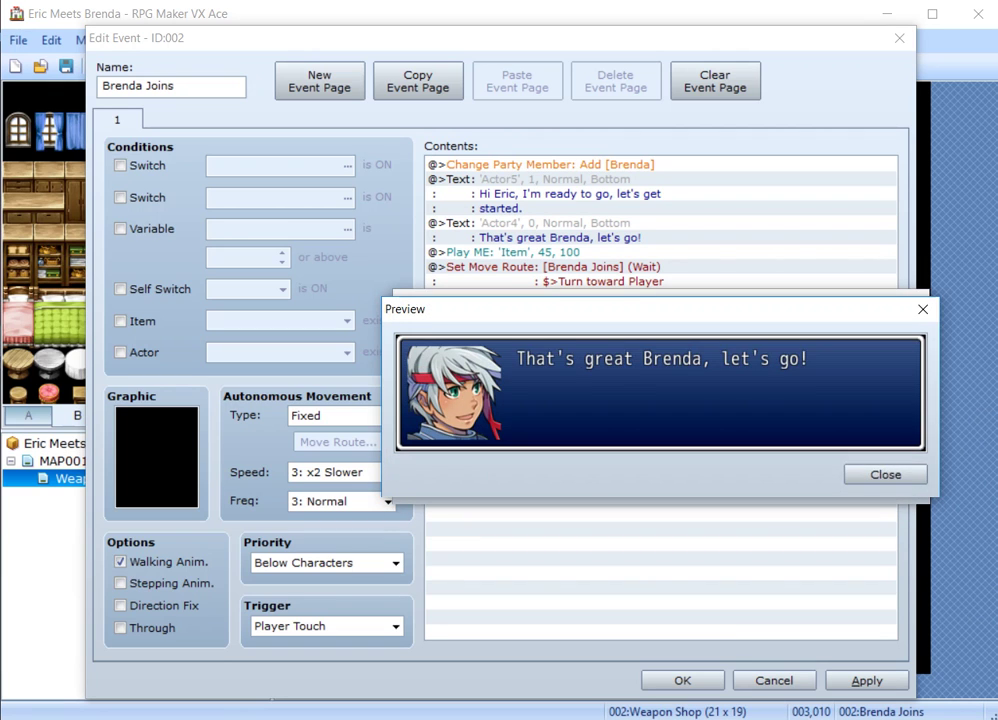
{"action": "left_click", "coordinate": [885, 475]}
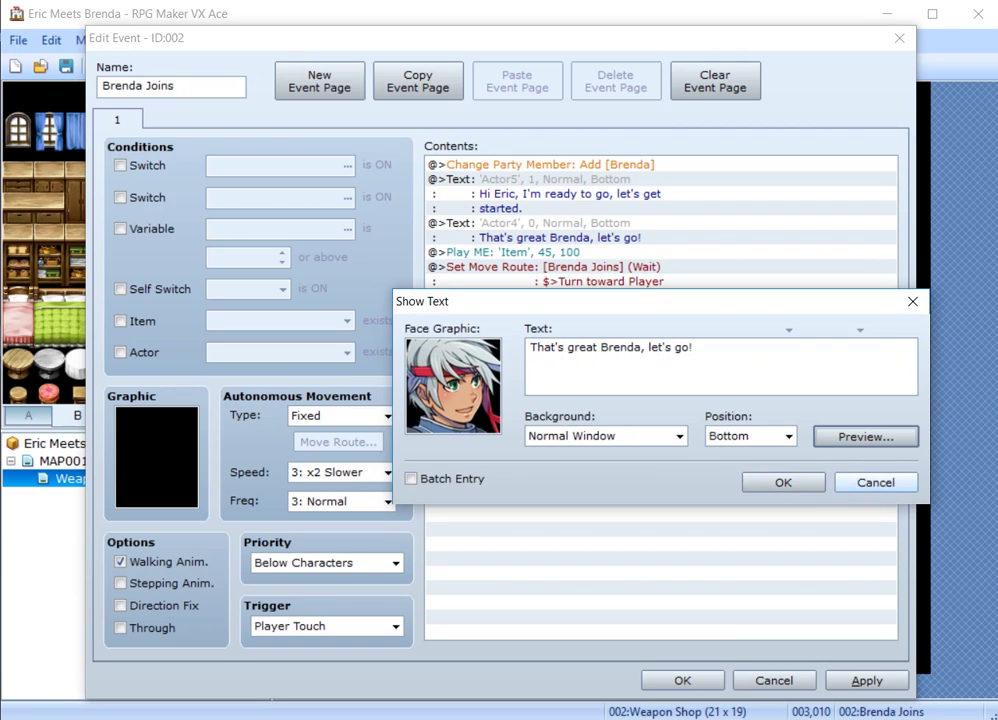
{"action": "left_click", "coordinate": [875, 482]}
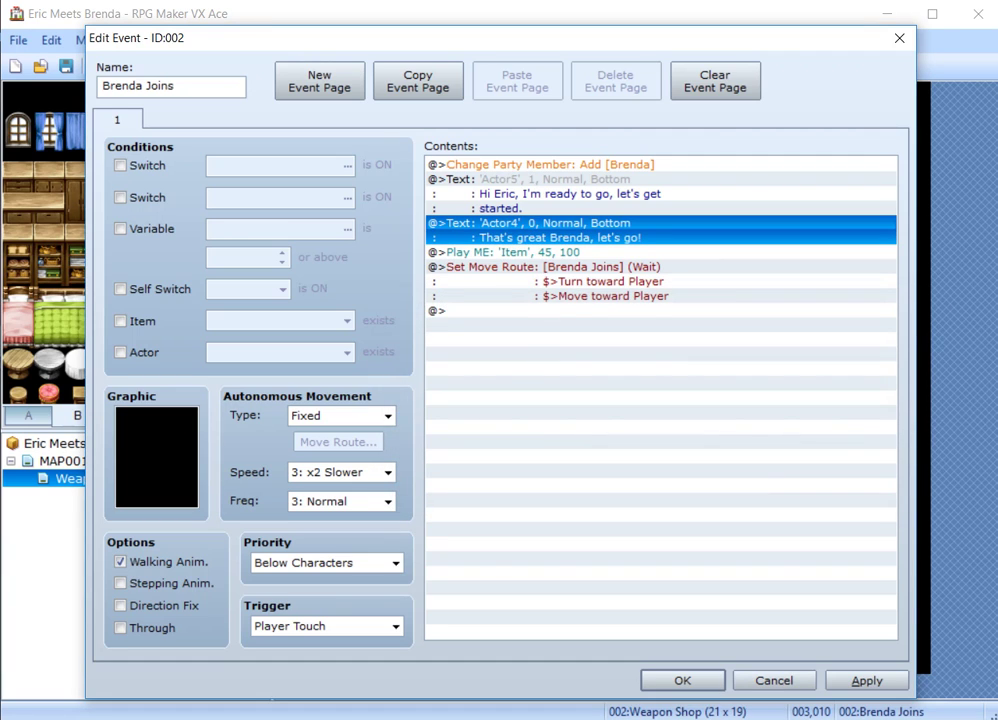
- Open the Play ME command, listen to the Item sound effect, stop it, and leave the sound selection
{"action": "left_click", "coordinate": [530, 252]}
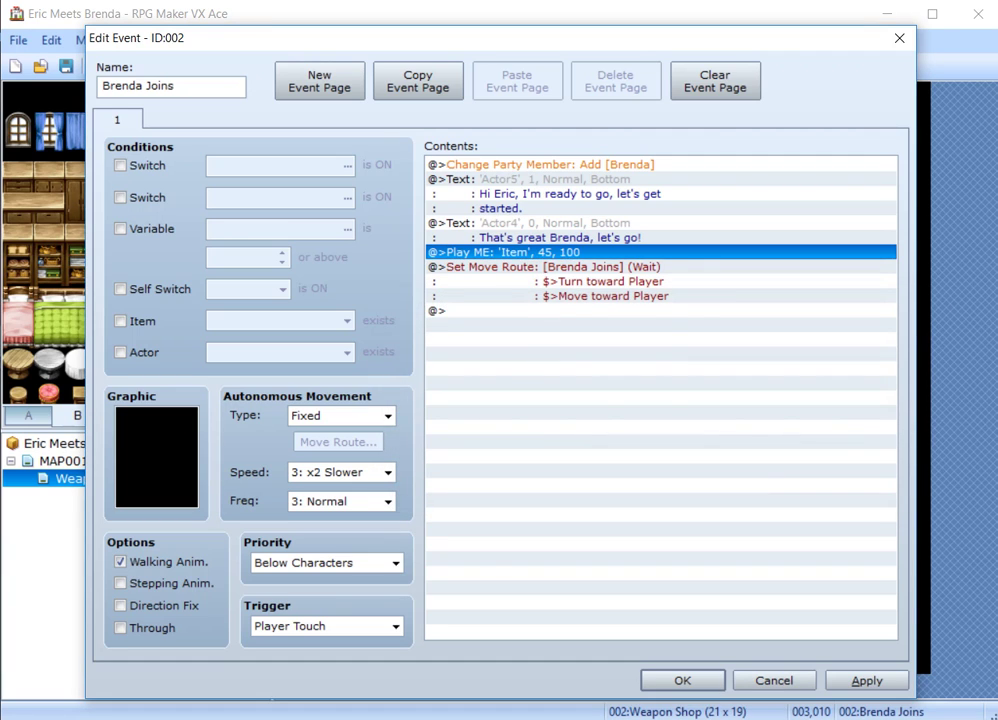
{"action": "right_click", "coordinate": [530, 254]}
{"action": "left_click", "coordinate": [576, 288]}
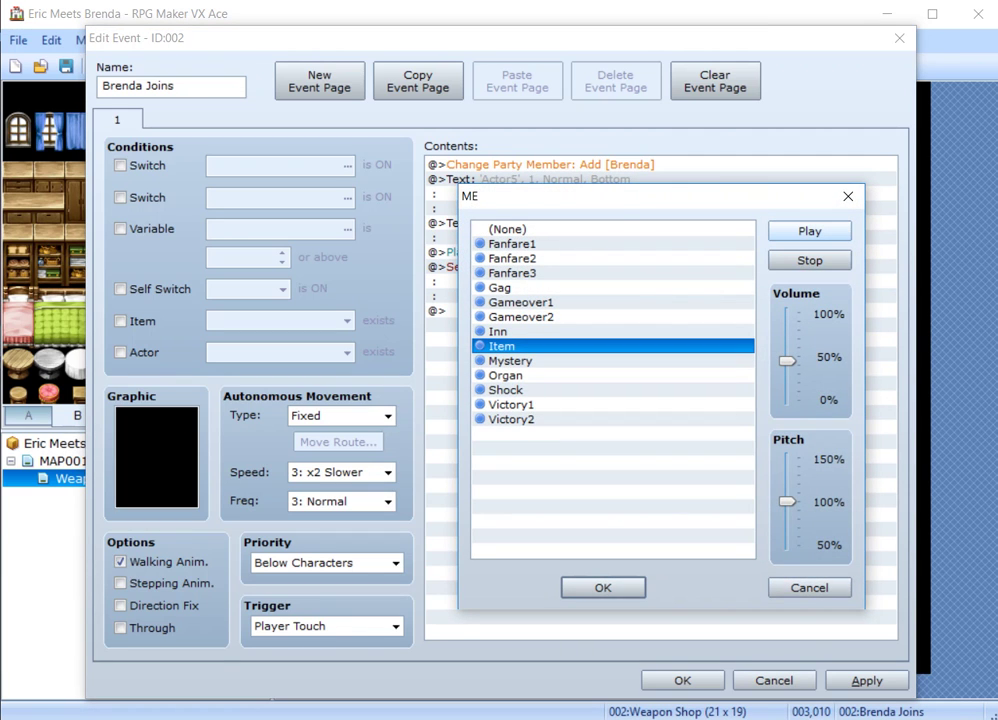
{"action": "left_click", "coordinate": [810, 231]}
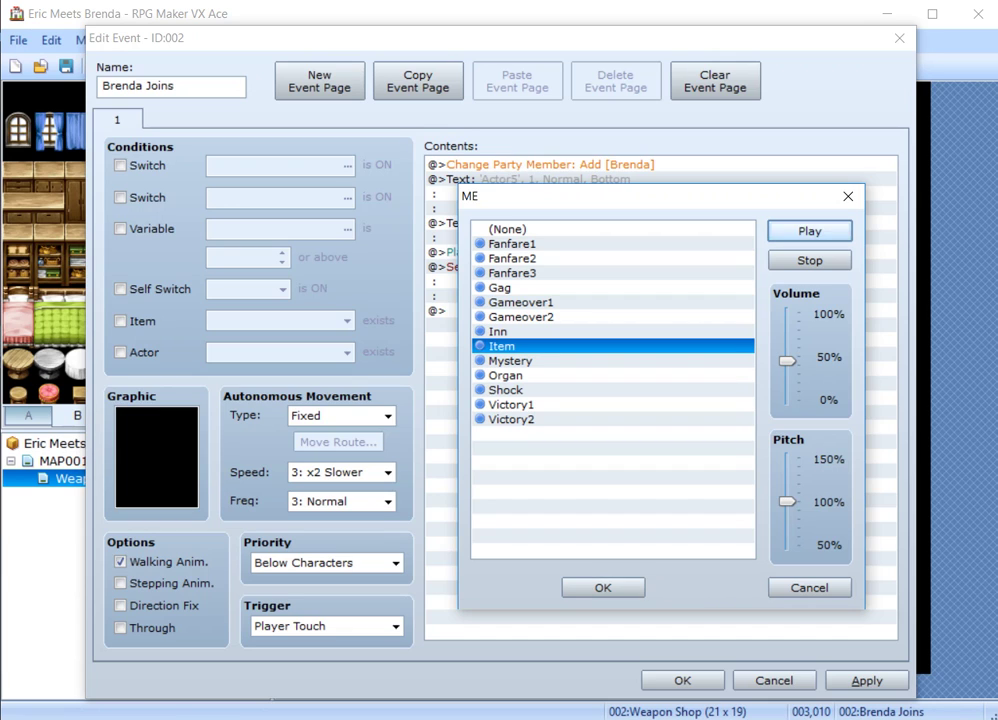
{"action": "left_click", "coordinate": [810, 260]}
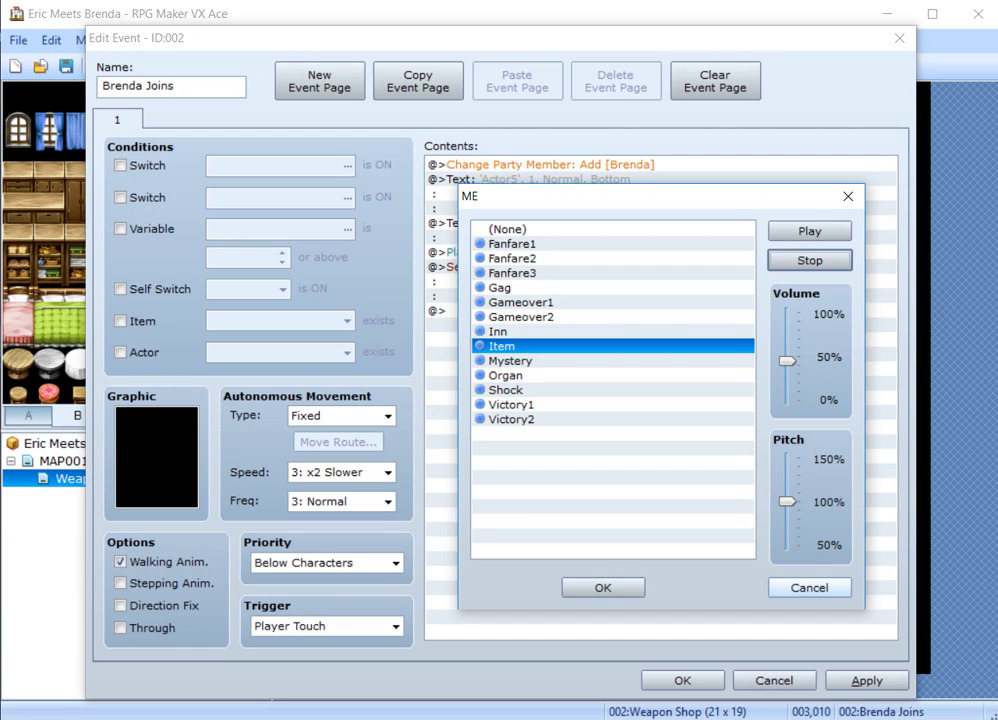
{"action": "key", "text": "Return"}
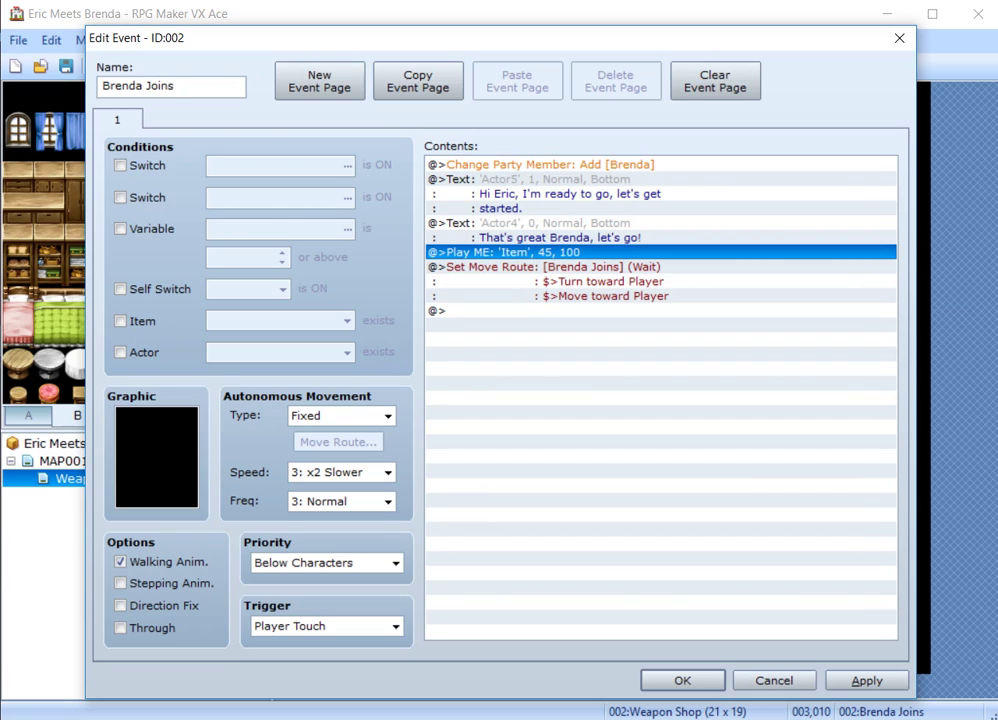
- Delete the Set Move Route command from the Brenda Joins event, apply the change and close the event
{"action": "left_click", "coordinate": [547, 267]}
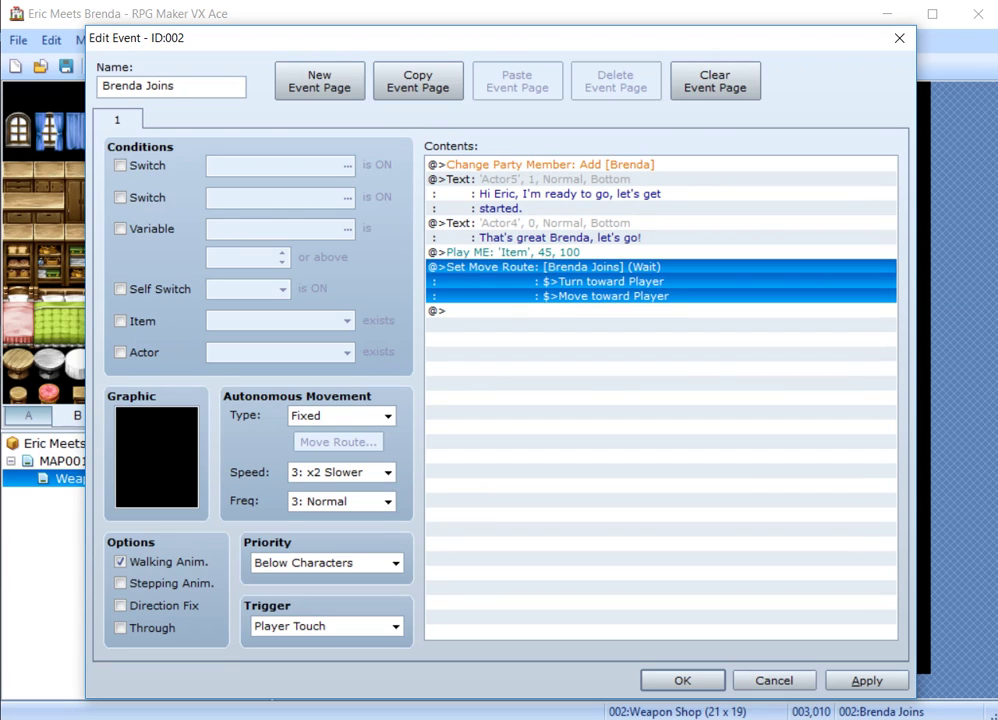
{"action": "right_click", "coordinate": [481, 268]}
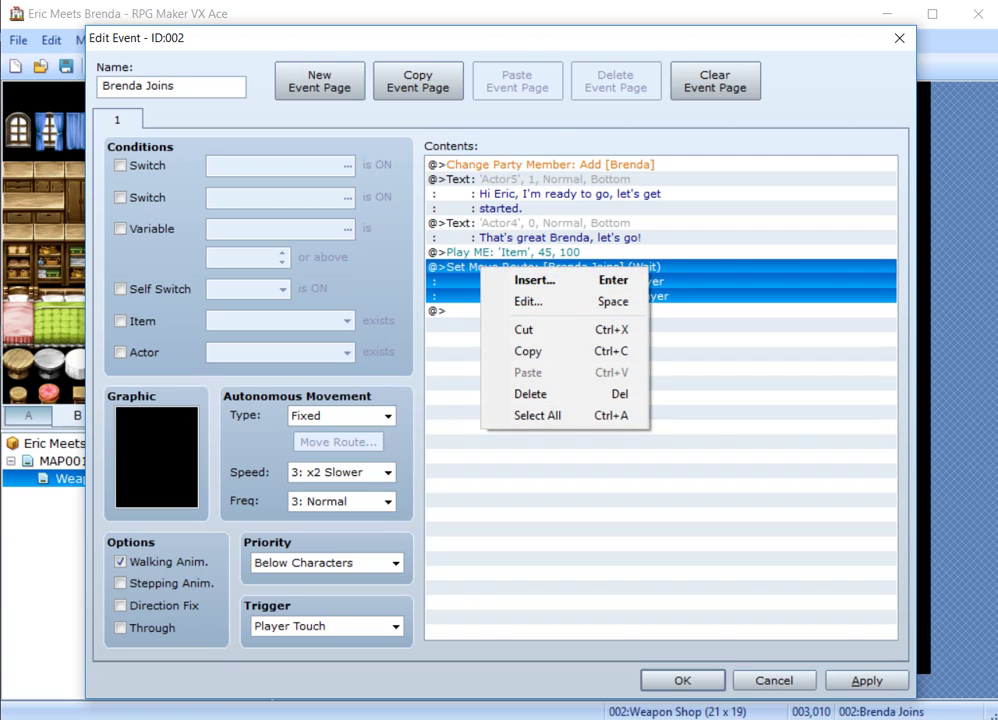
{"action": "left_click", "coordinate": [531, 394]}
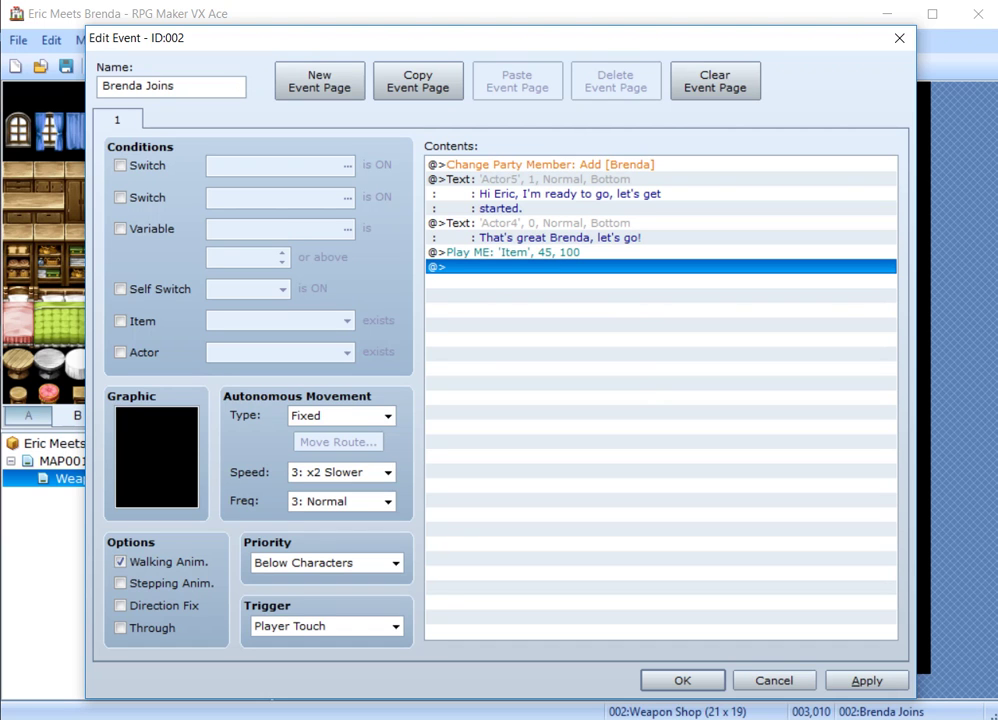
{"action": "left_click", "coordinate": [867, 681]}
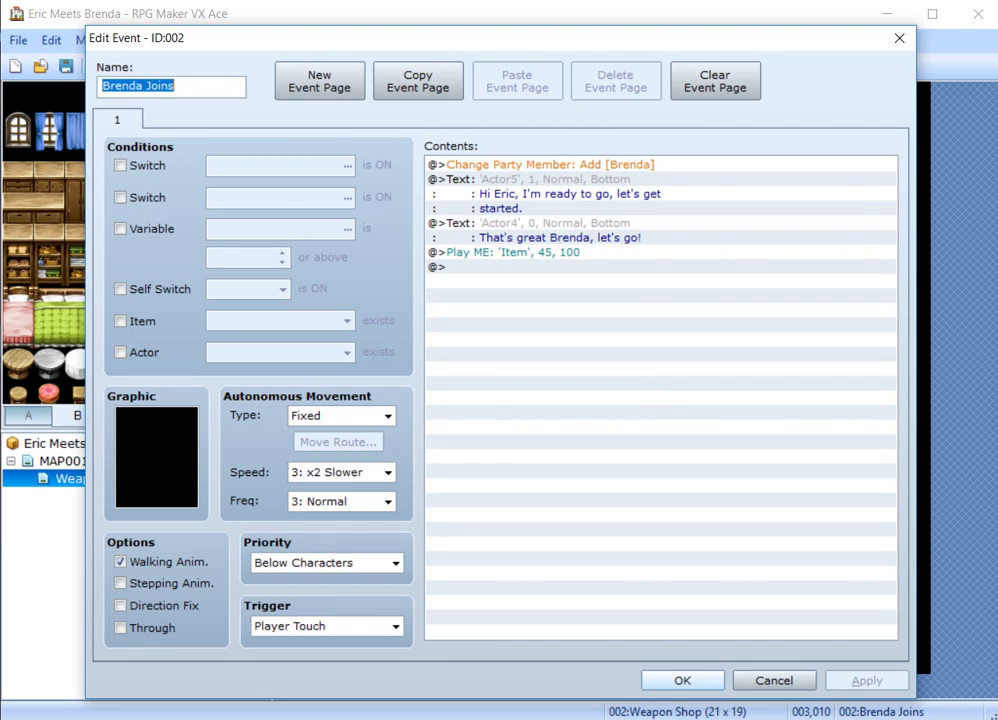
{"action": "left_click", "coordinate": [682, 680]}
- Start a playtest, saving the project changes, move the game window over the map, and begin a new game
{"action": "left_click", "coordinate": [729, 66]}
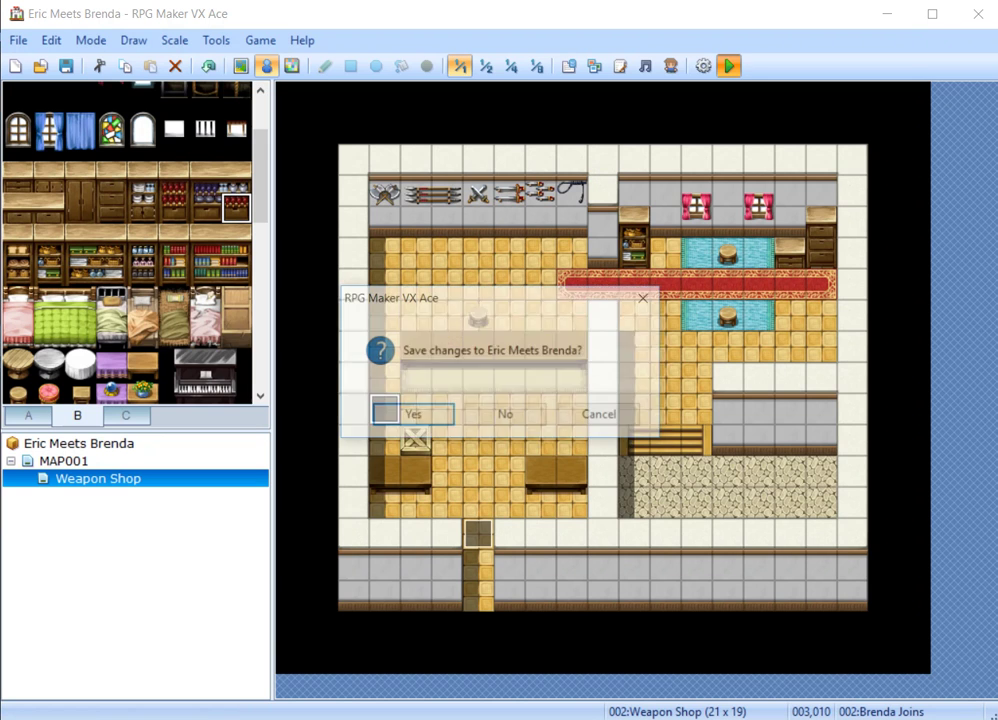
{"action": "key", "text": "Return"}
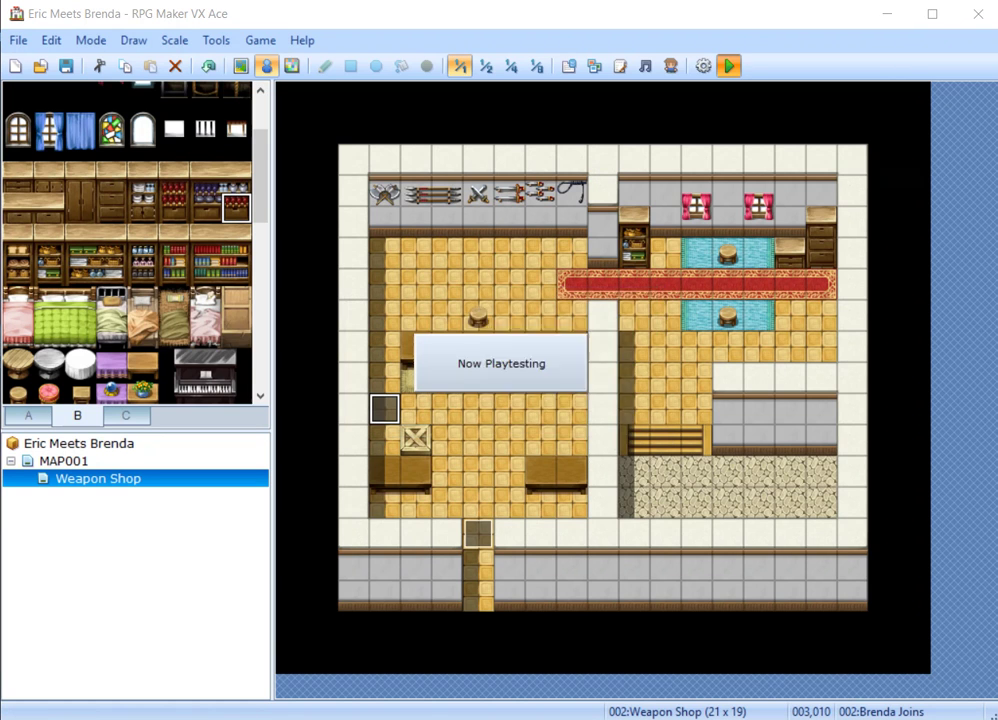
{"action": "left_click_drag", "start_coordinate": [608, 175], "coordinate": [464, 169]}
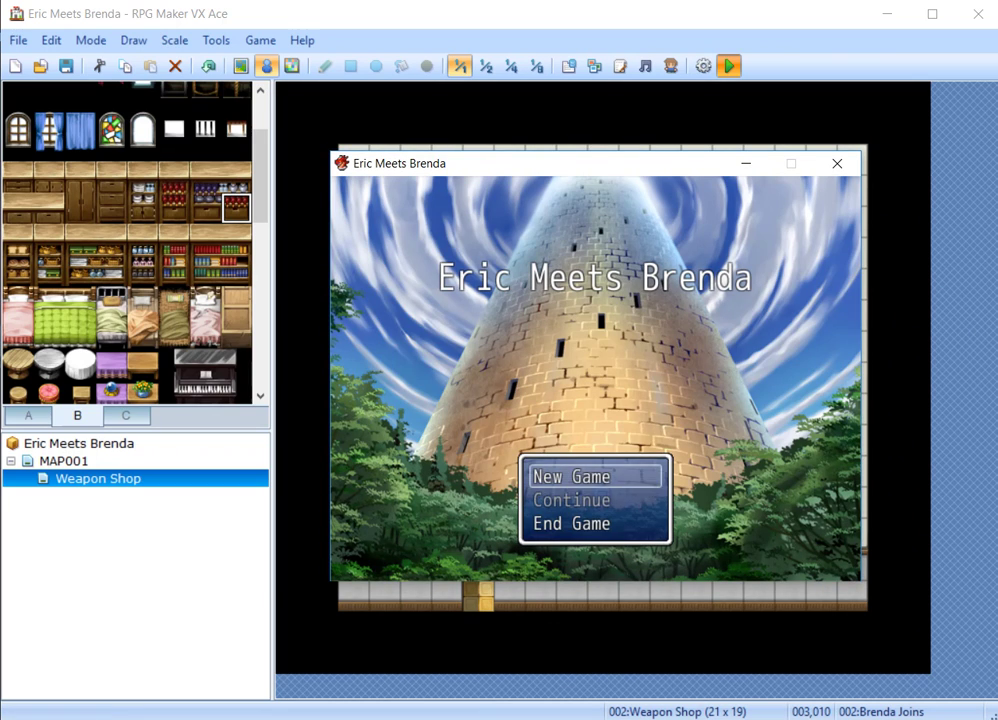
{"action": "key", "text": "Return"}
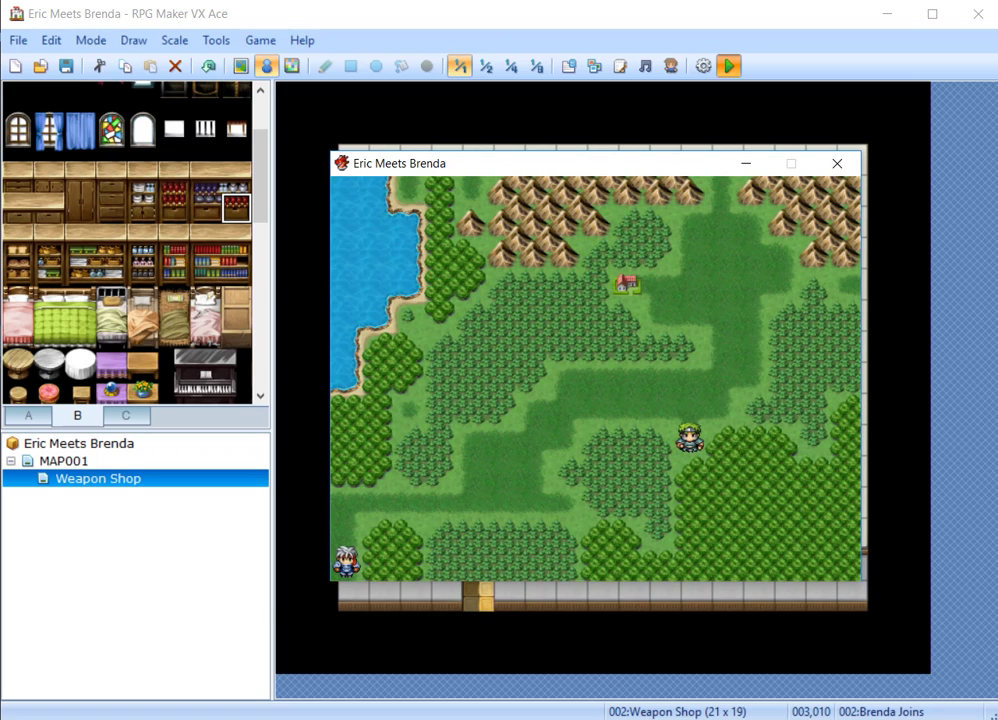
- Walk Eric from the map's lower-left corner along the grass path to the clearing near the green-haired NPC
{"action": "key", "text": "Up"}
{"action": "key", "text": "Up"}
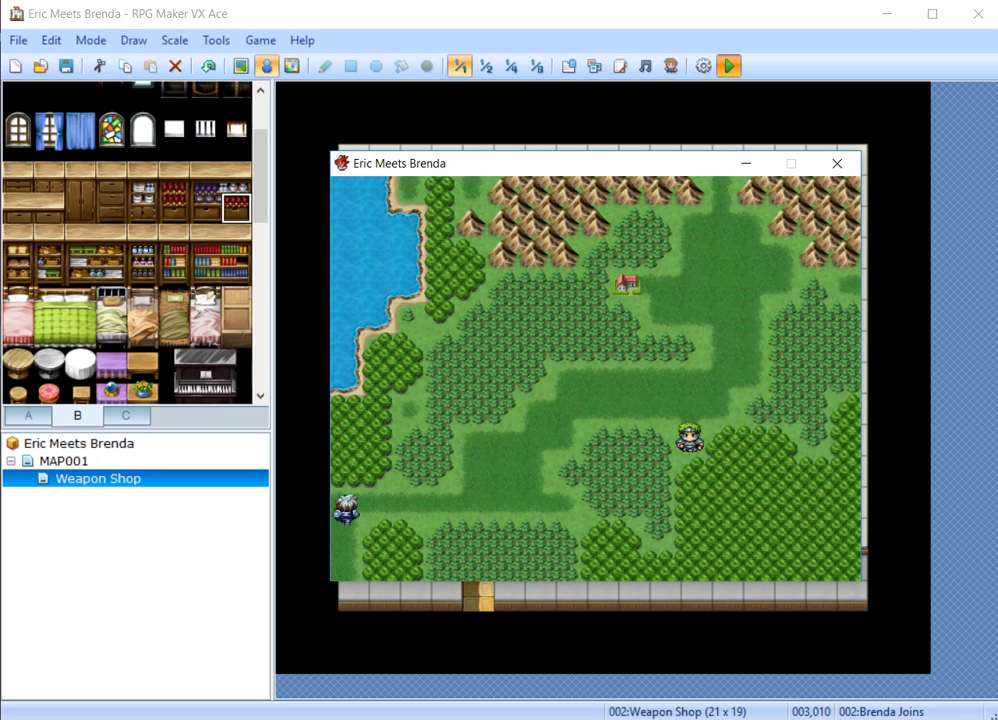
{"action": "key", "text": "Right"}
{"action": "key", "text": "Right"}
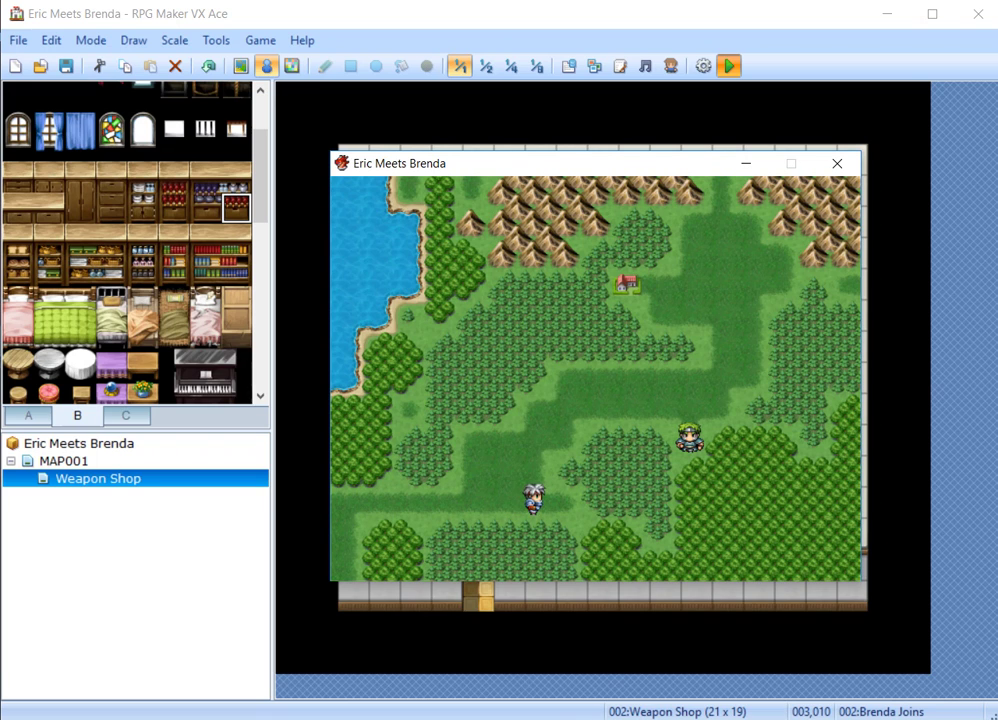
{"action": "key", "text": "Up"}
{"action": "key", "text": "Up"}
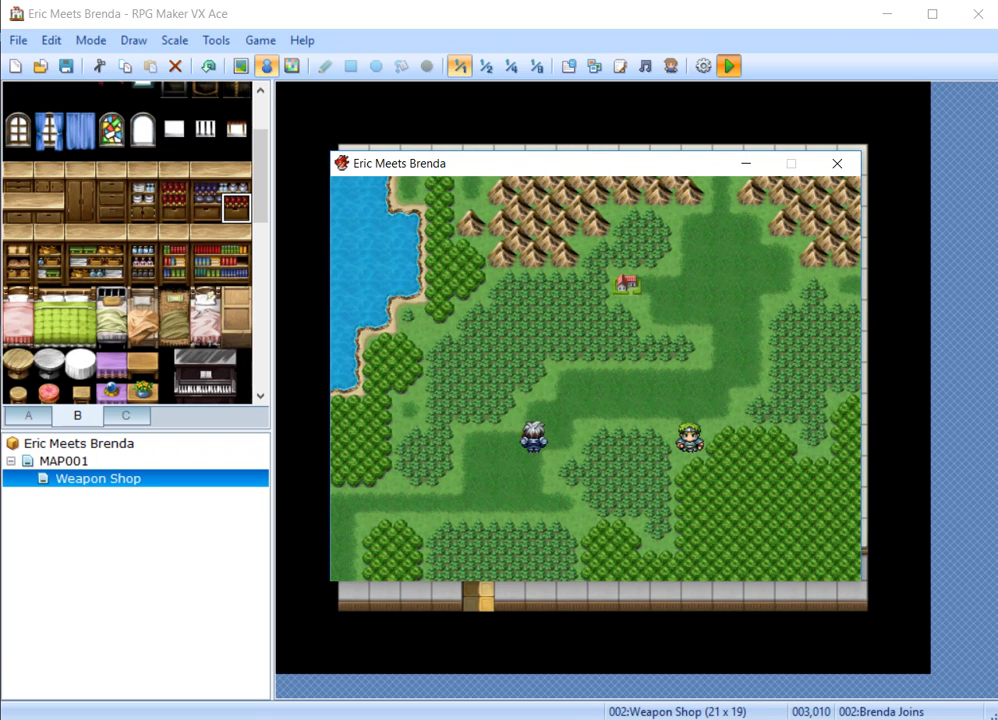
{"action": "key", "text": "Right"}
{"action": "key", "text": "Up"}
{"action": "key", "text": "Right"}
{"action": "key", "text": "Right"}
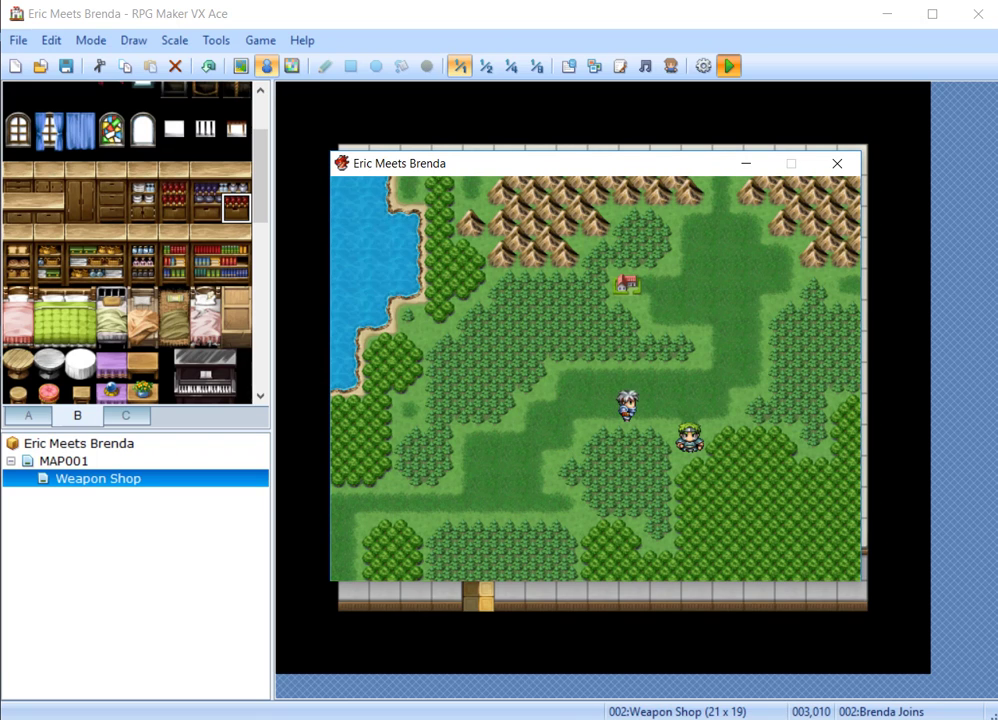
- Position Eric directly above the green-haired NPC, facing him, talk to him and dismiss his message about the Archer's Haven
{"action": "key", "text": "Left"}
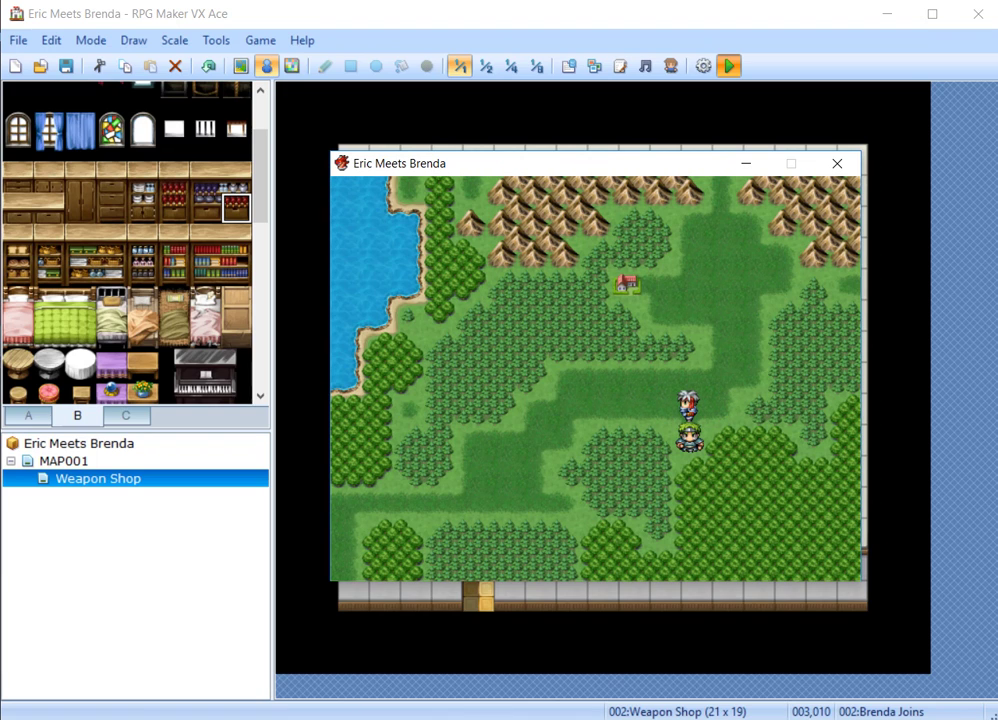
{"action": "key", "text": "Up"}
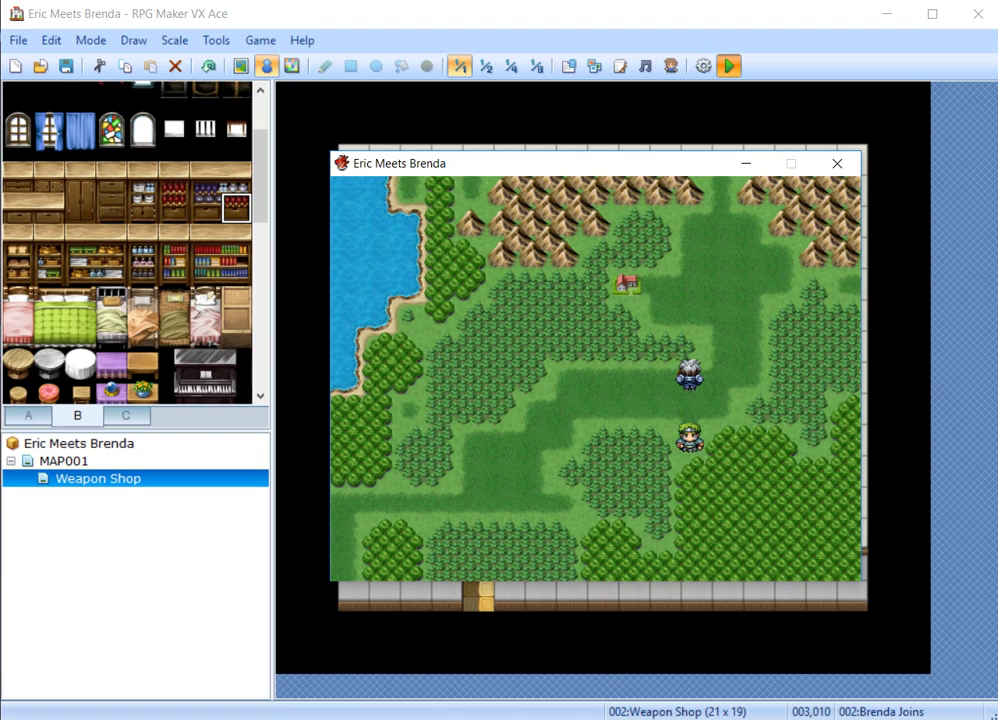
{"action": "key", "text": "Down"}
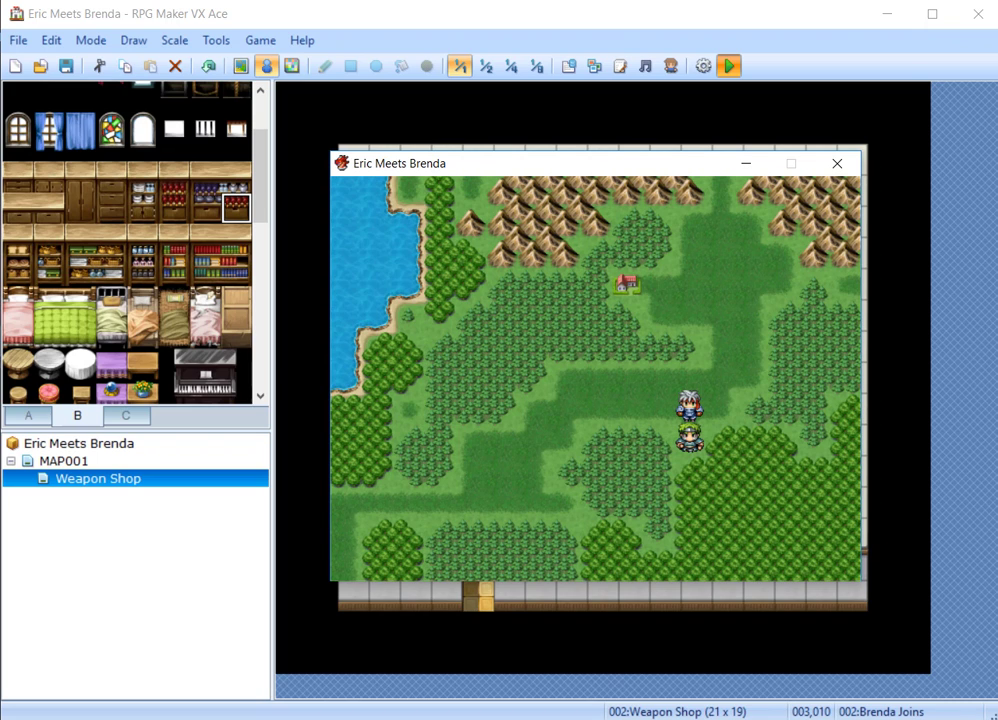
{"action": "key", "text": "Return"}
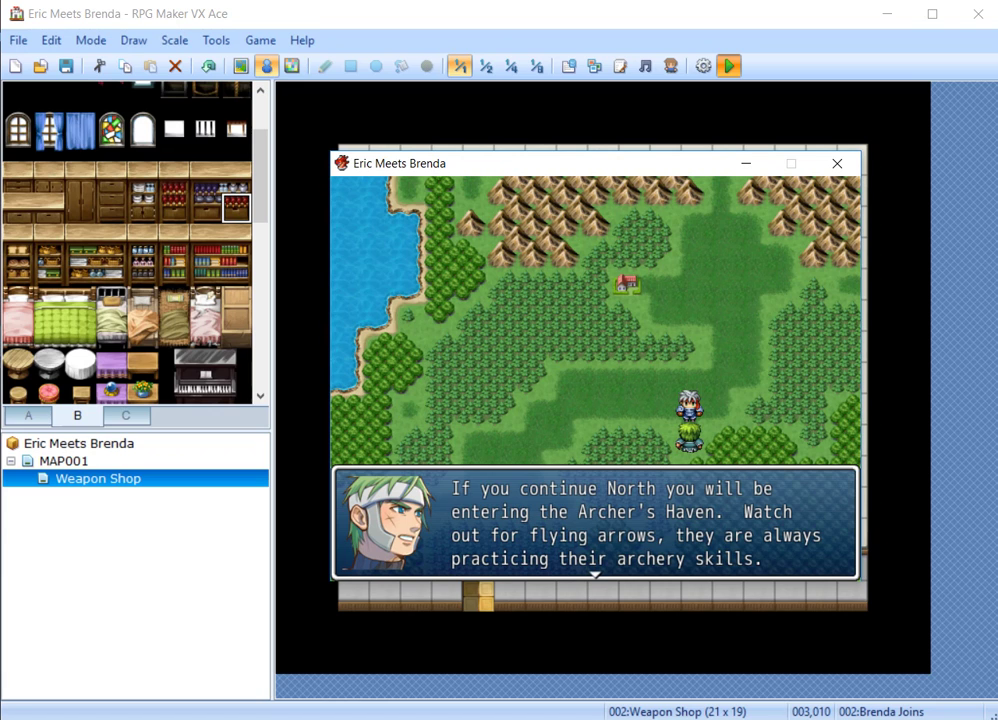
{"action": "key", "text": "Return"}
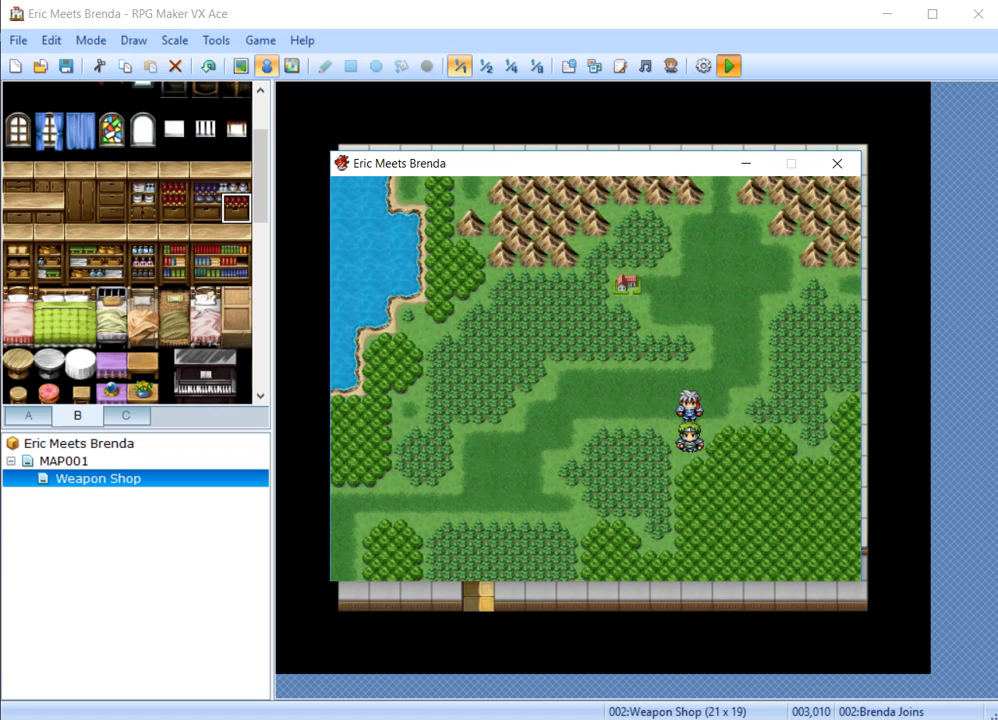
- Walk Eric north along the path and west into the red-roofed house to test the transfer to the Weapon Shop
{"action": "key", "text": "Up"}
{"action": "key", "text": "Right"}
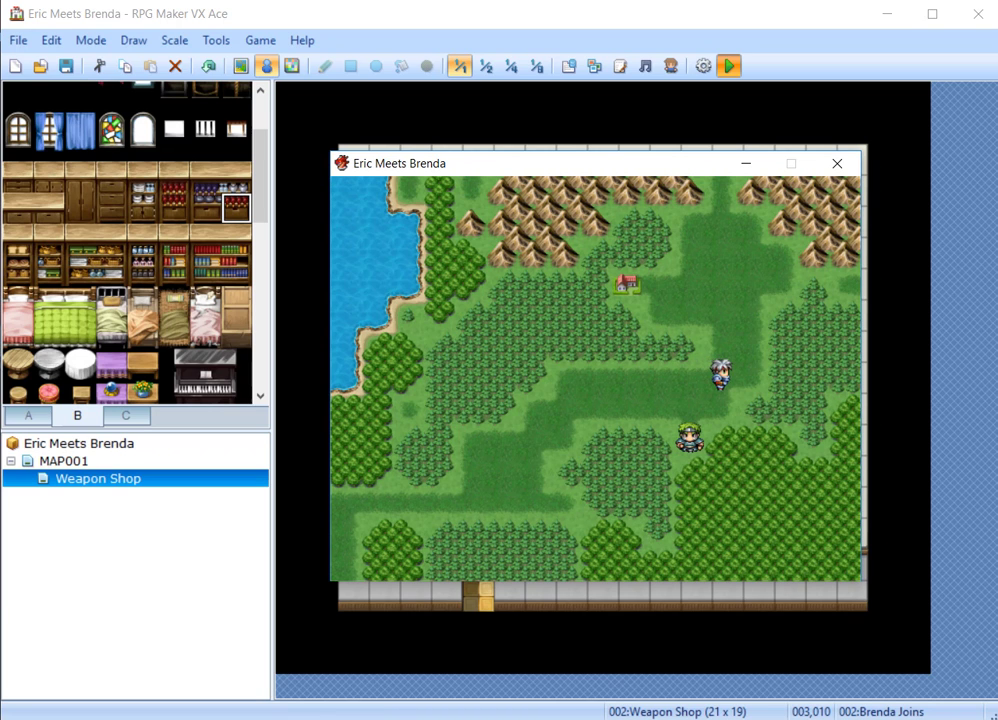
{"action": "key", "text": "Up"}
{"action": "key", "text": "Up"}
{"action": "key", "text": "Up"}
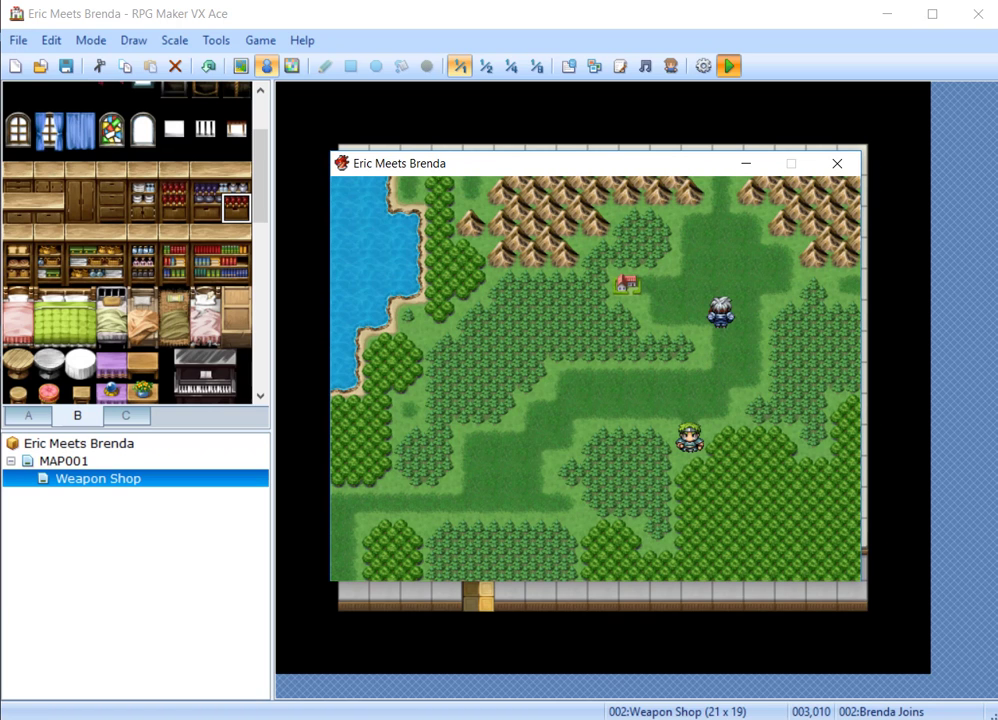
{"action": "key", "text": "Left"}
{"action": "key", "text": "Left"}
{"action": "key", "text": "Left"}
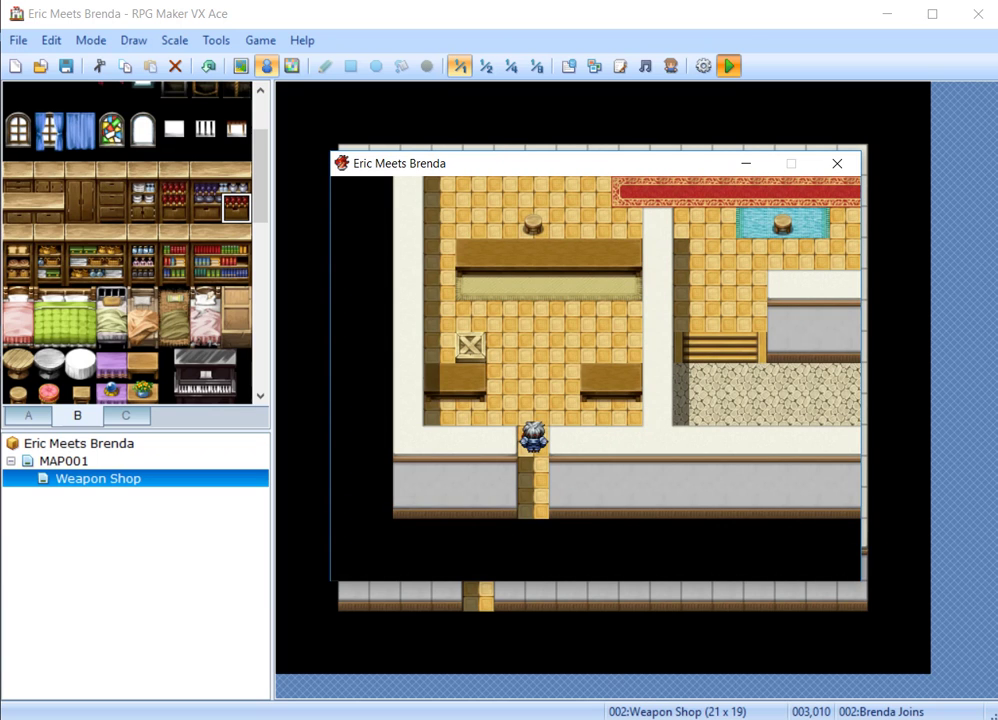
- Walk Eric from the shop entrance up to the counter's rug and west to the spot above the crate
{"action": "key", "text": "Up"}
{"action": "key", "text": "Up"}
{"action": "key", "text": "Up"}
{"action": "key", "text": "Up"}
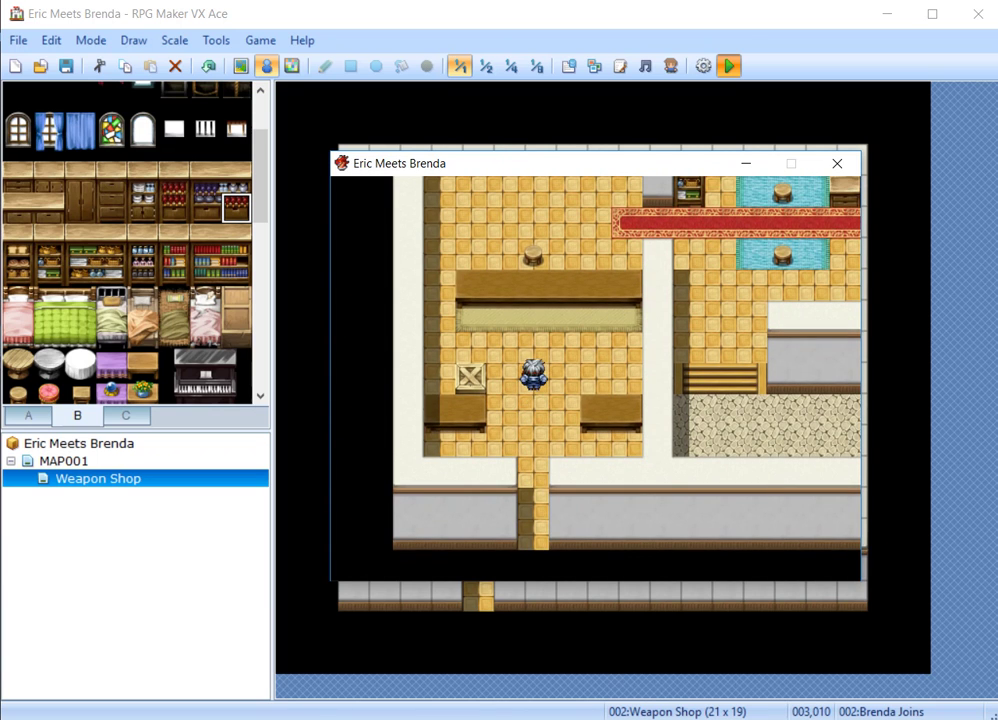
{"action": "key", "text": "Up"}
{"action": "key", "text": "Left"}
{"action": "key", "text": "Left"}
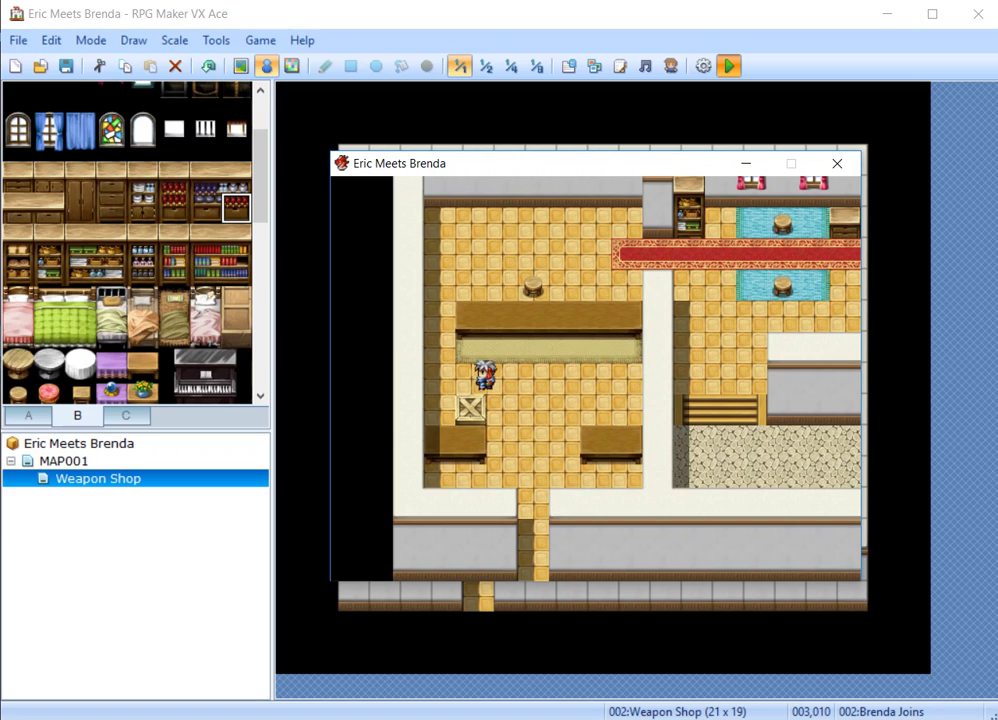
- Trigger the Brenda Joins event west of the crate and advance through Brenda's greeting and Eric's reply
{"action": "key", "text": "Left"}
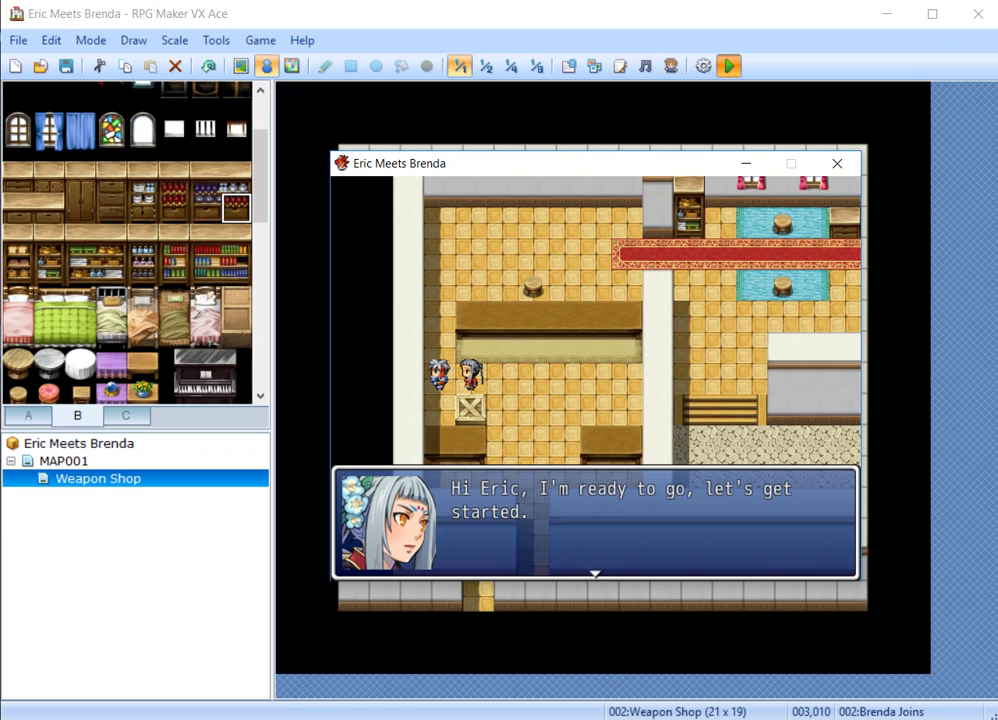
{"action": "key", "text": "Return"}
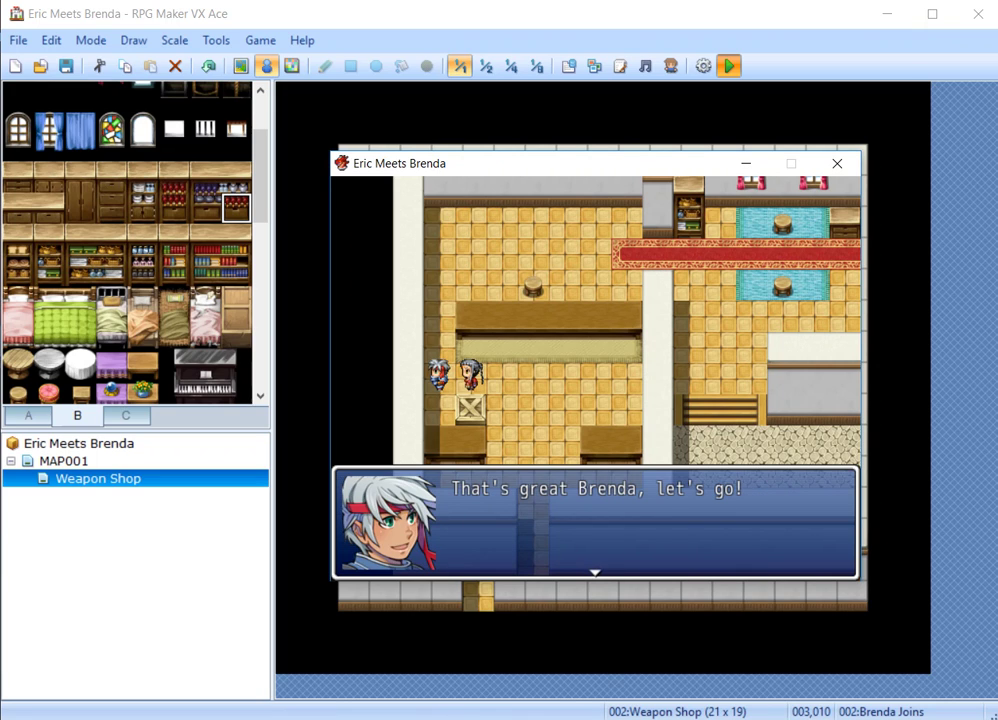
{"action": "key", "text": "Return"}
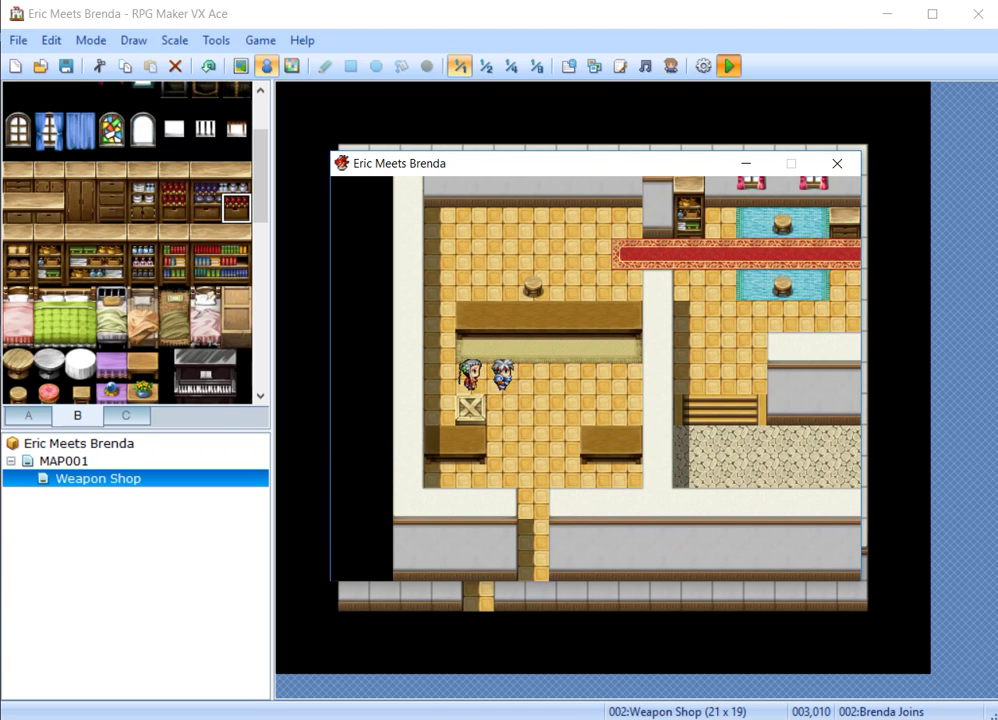
- Lead Eric and Brenda back past the crate and out of the shop's south exit to the world map
{"action": "key", "text": "Down"}
{"action": "key", "text": "Right"}
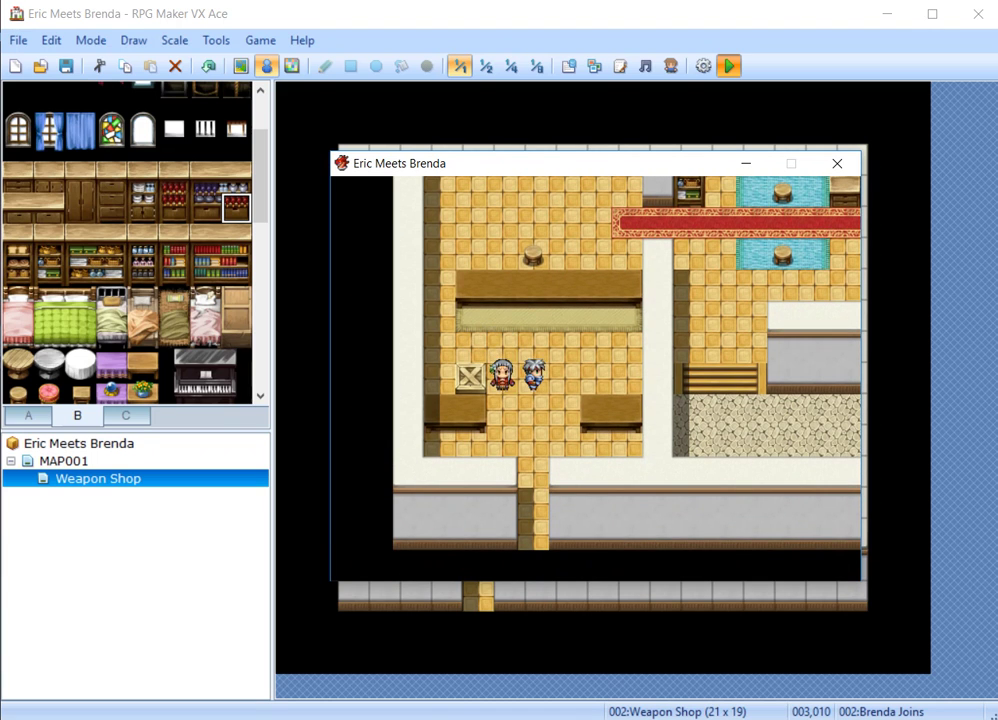
{"action": "key", "text": "Down"}
{"action": "key", "text": "Down"}
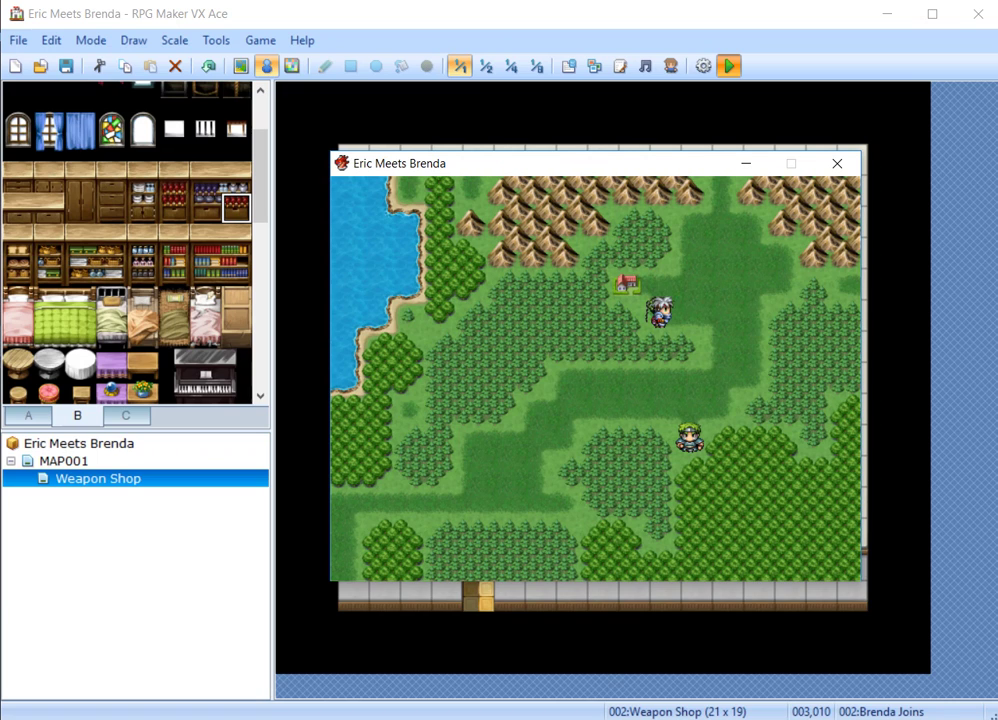
- Walk Eric and Brenda east from the house and north along the path toward the gap between the mountains
{"action": "key", "text": "Right"}
{"action": "key", "text": "Up"}
{"action": "key", "text": "Up"}
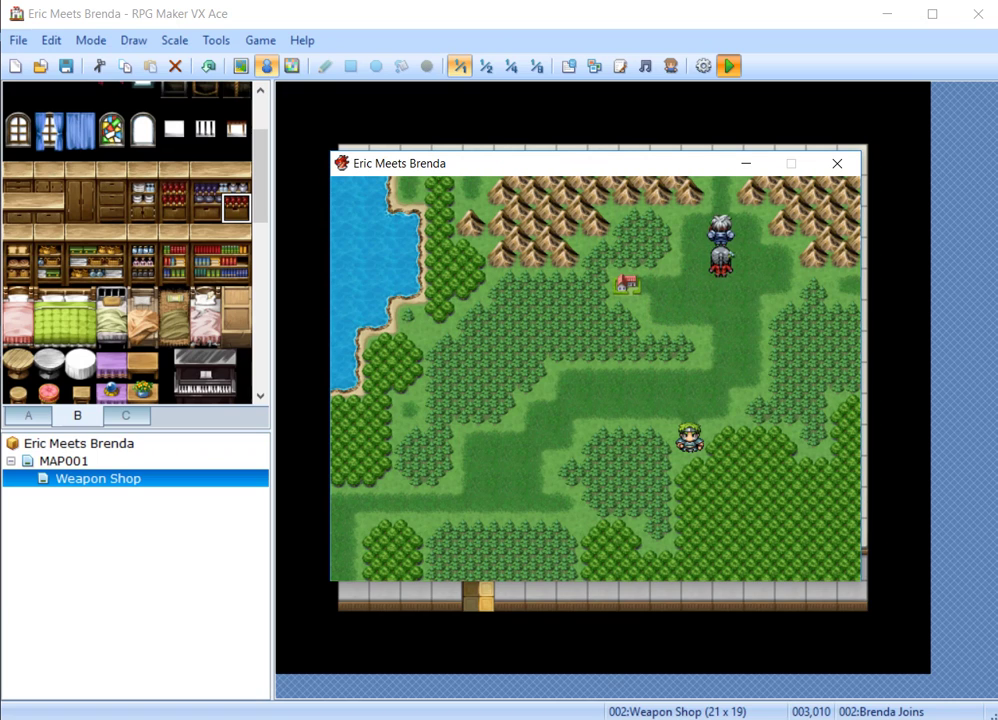